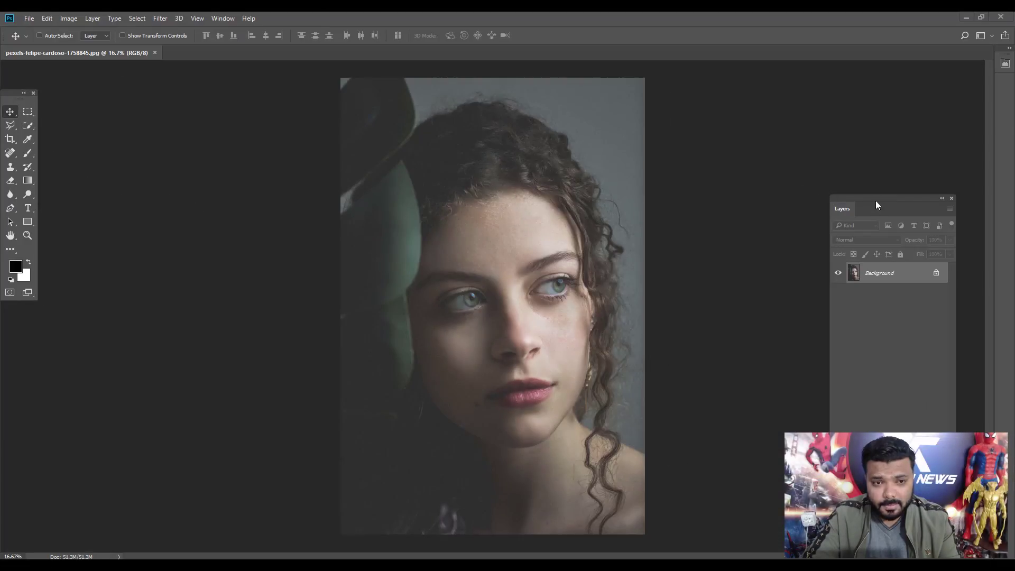
Step: Move the Layers panel to the left of the portrait and expand the Retouch Pro panel
drag(876, 202, 124, 232)
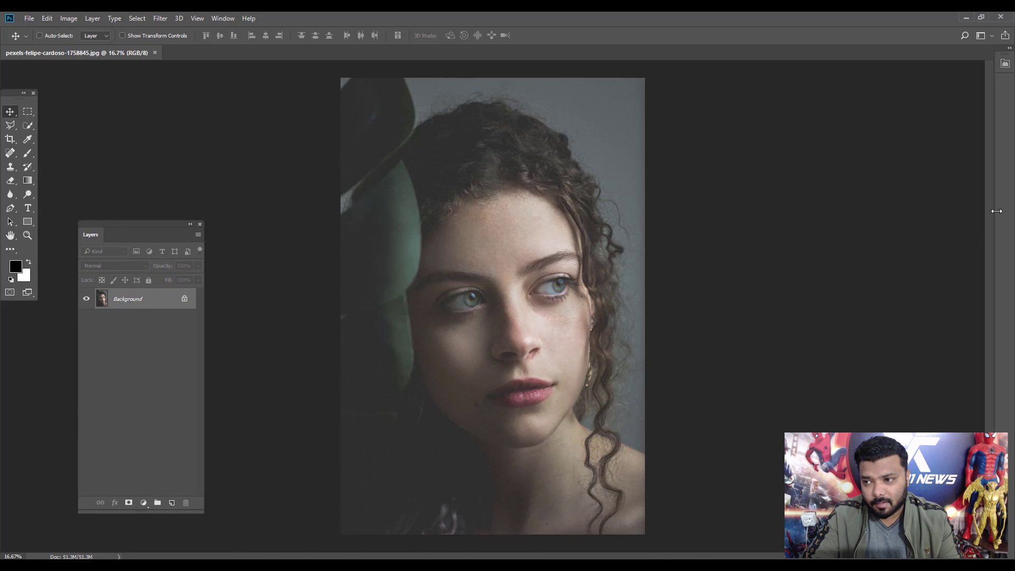
click(1004, 65)
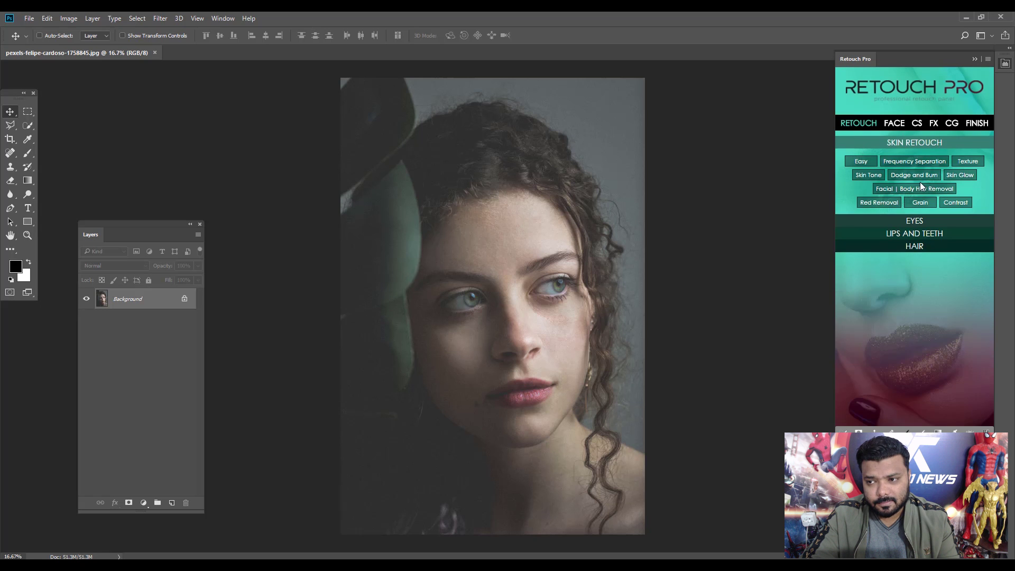
Step: Open Retouch Pro from Window > Extensions and unlock the Background layer into Layer 0
click(976, 60)
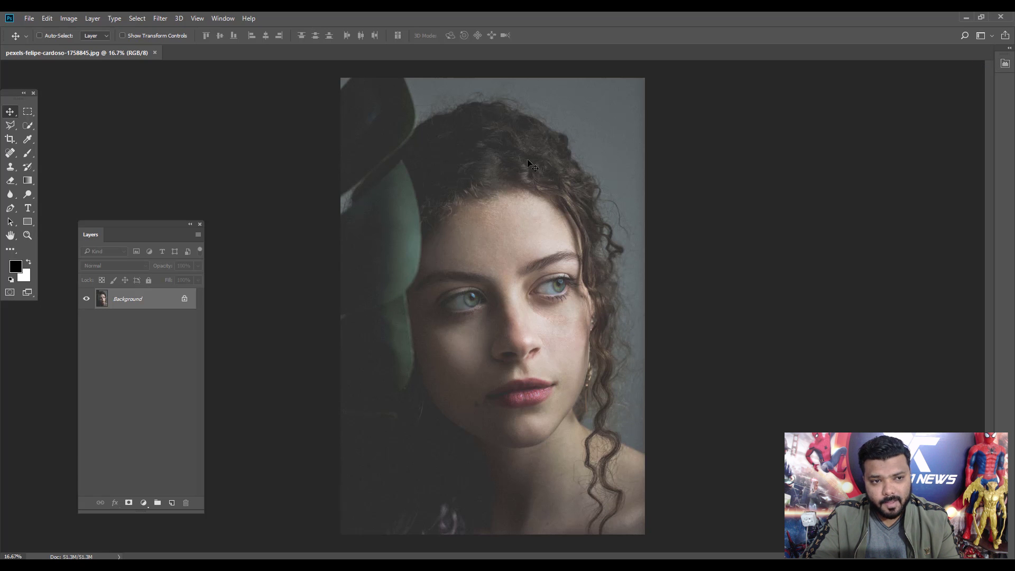
click(223, 18)
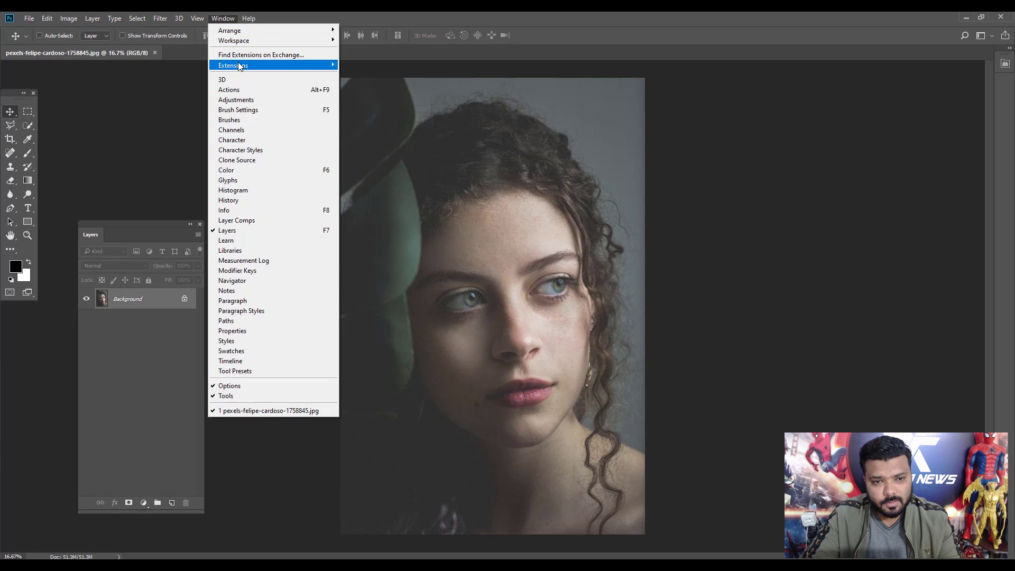
mouse_move(238, 65)
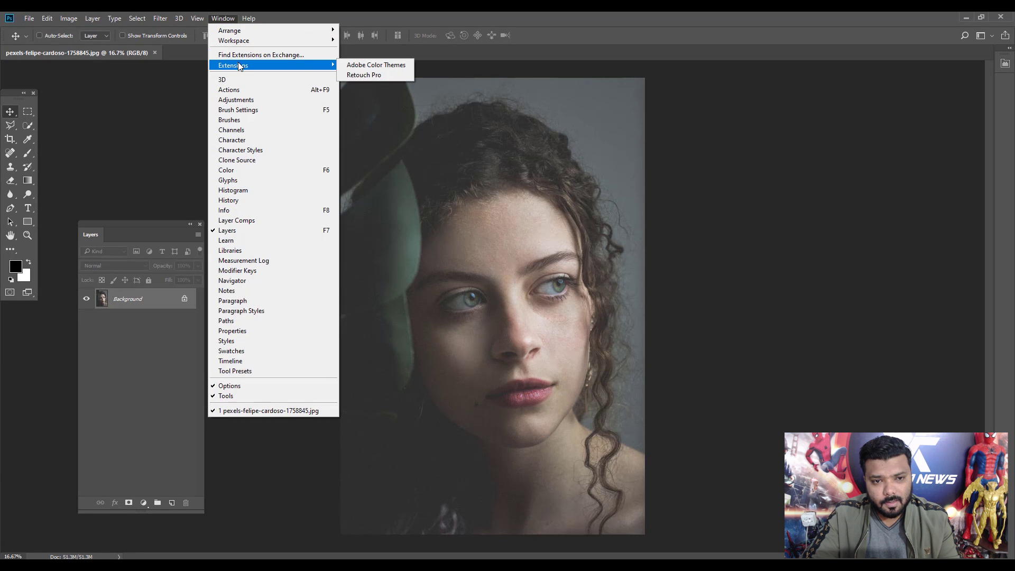
click(378, 75)
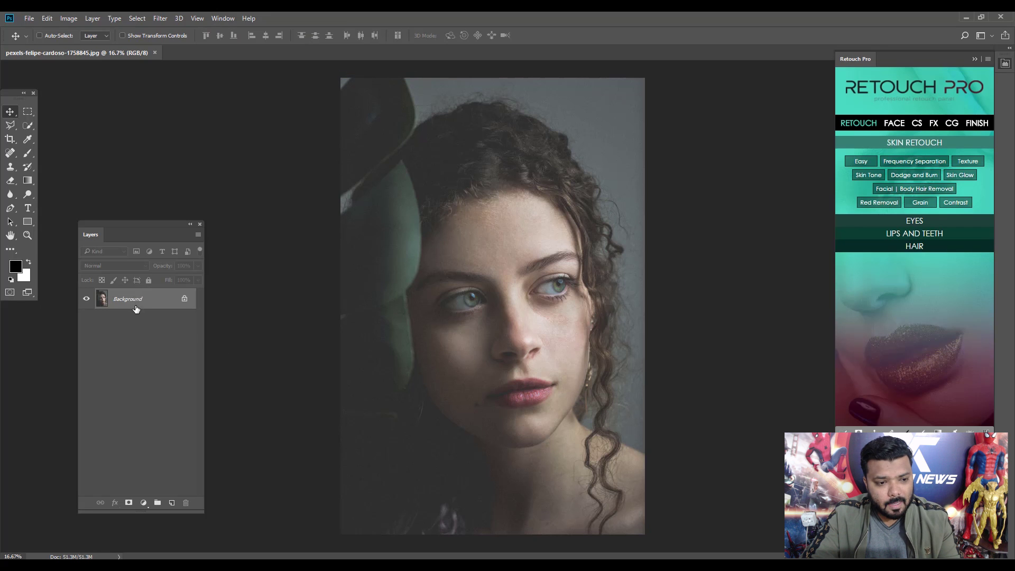
click(185, 300)
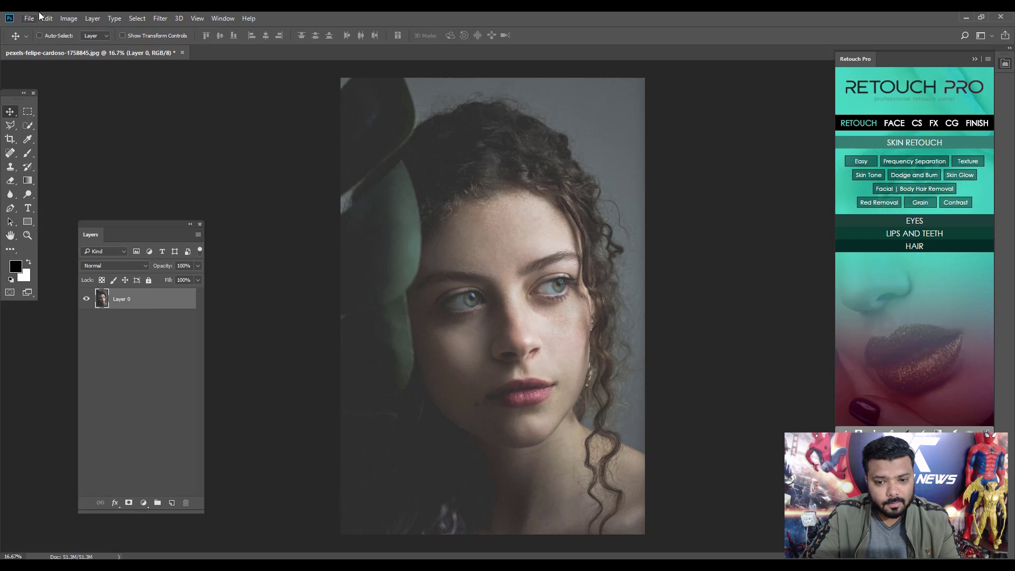
Step: Apply an Image > Adjustments > Vibrance boost of +93 to Layer 0
click(68, 18)
mouse_move(100, 46)
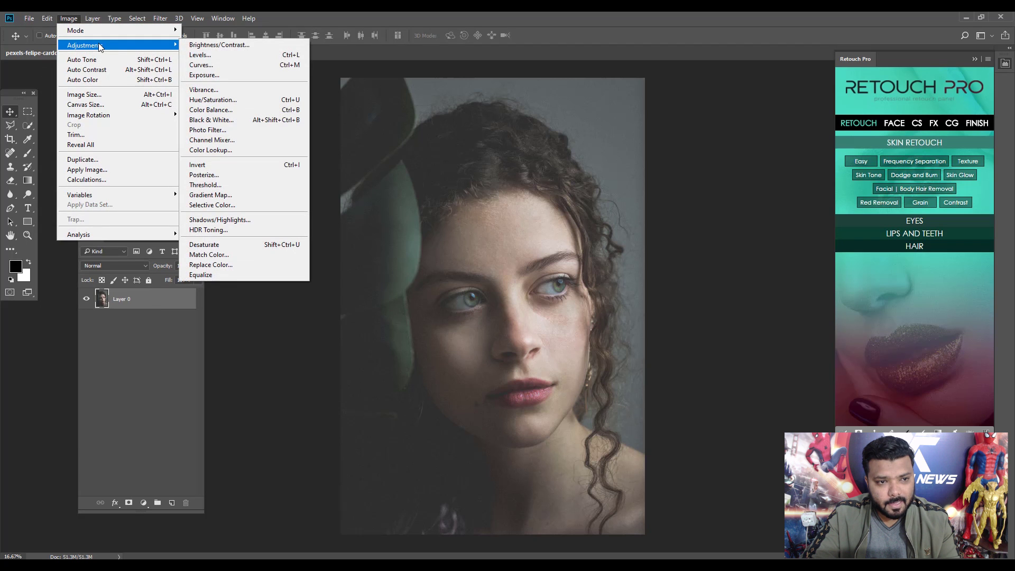
click(236, 91)
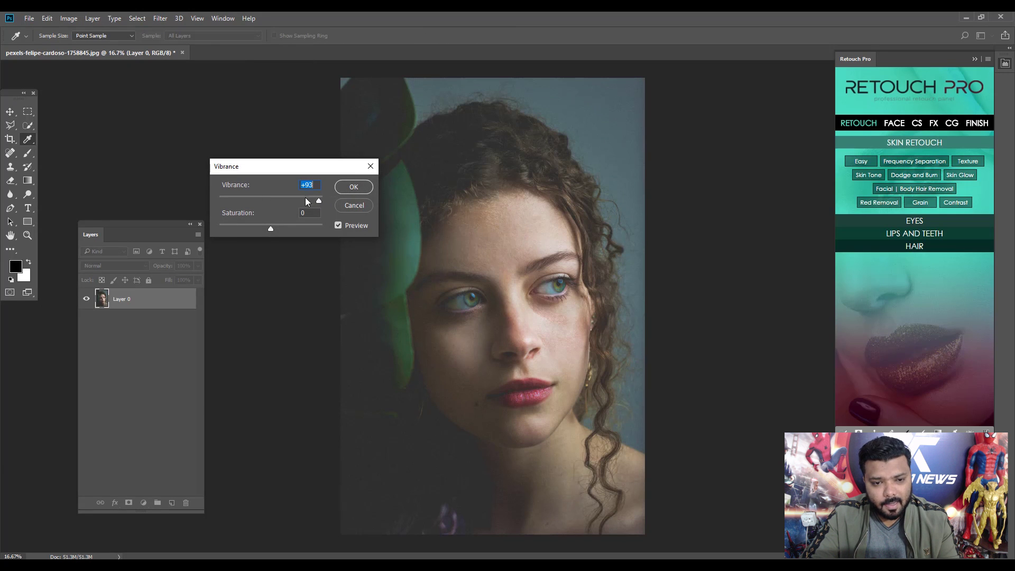
click(339, 188)
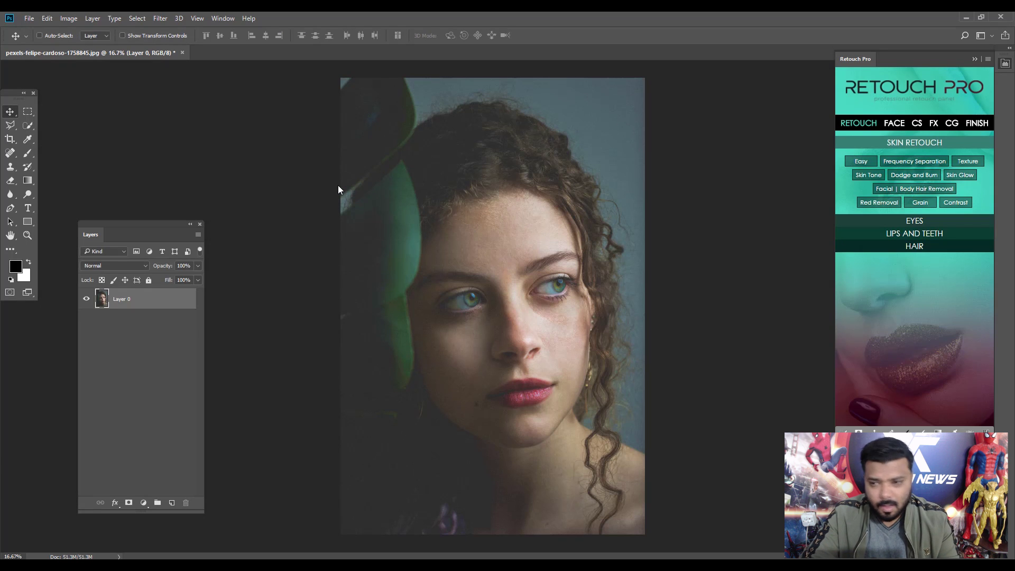
Step: Remove the dark chin mole with the Spot Healing Brush, then return to the Move tool
click(10, 154)
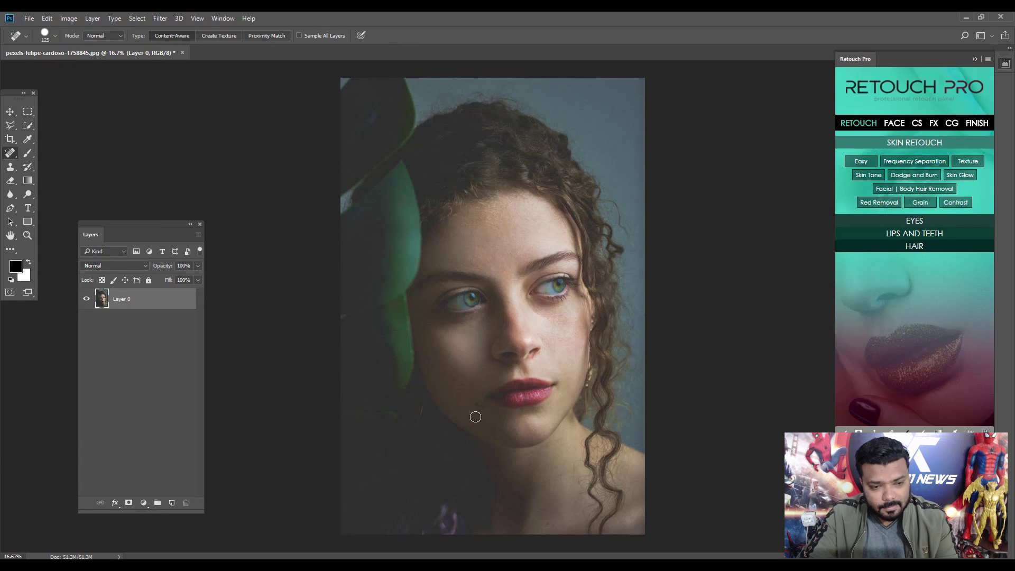
key(ctrl+plus)
key(ctrl+plus)
drag(486, 413, 513, 319)
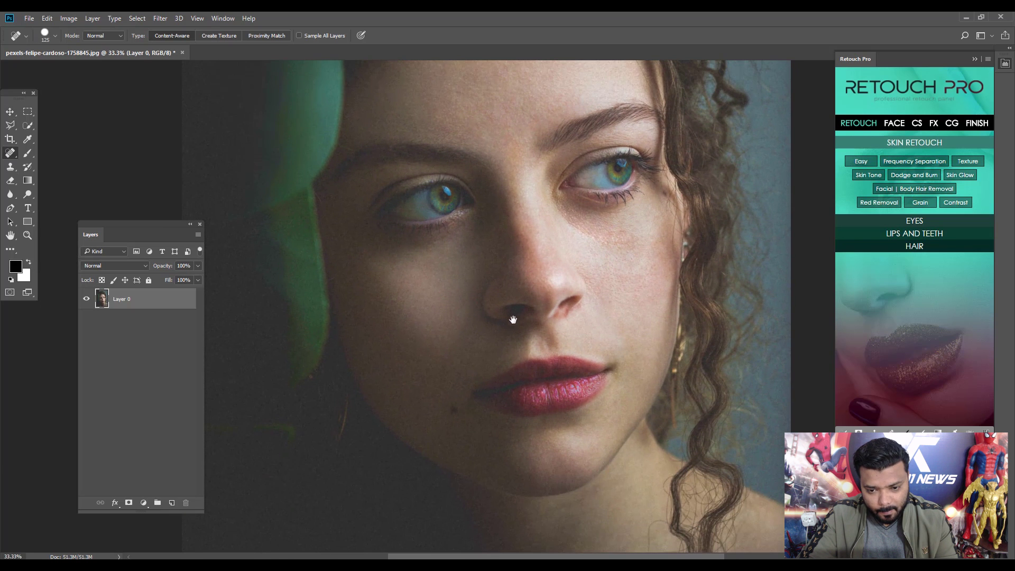
click(454, 410)
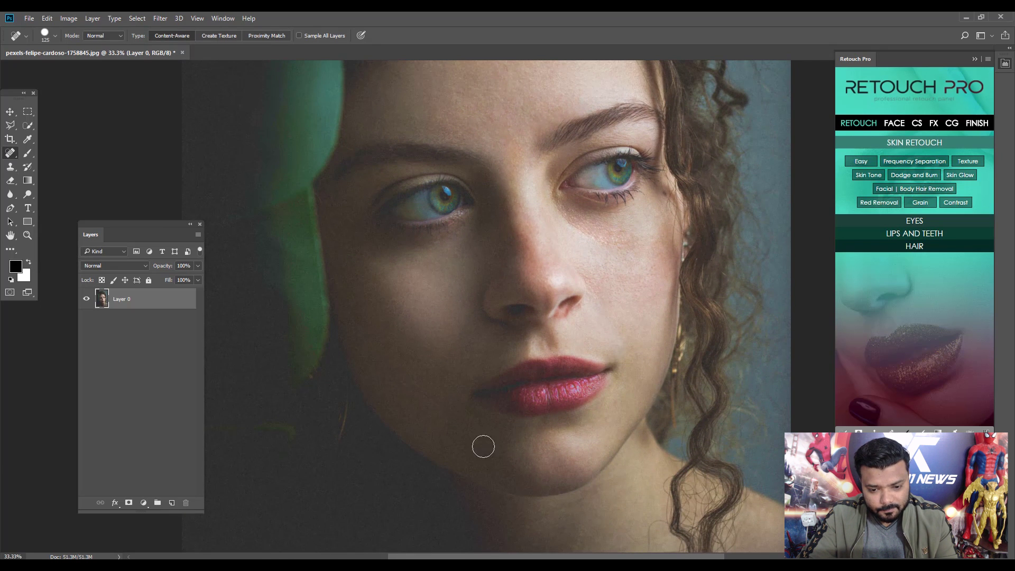
key(bracketleft)
key(bracketleft)
key(bracketleft)
key(bracketleft)
key(bracketleft)
key(bracketleft)
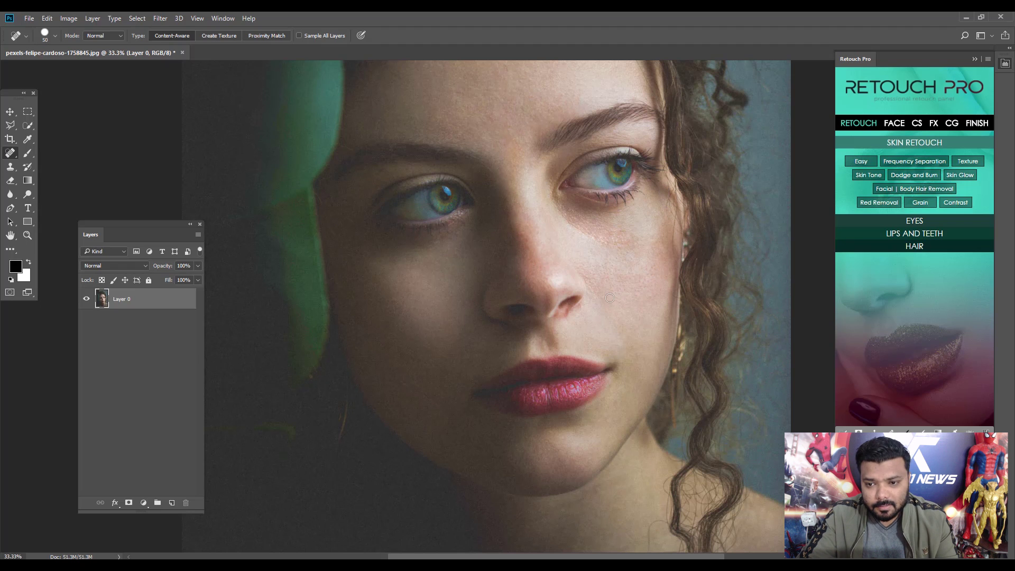
key(ctrl+minus)
key(ctrl+minus)
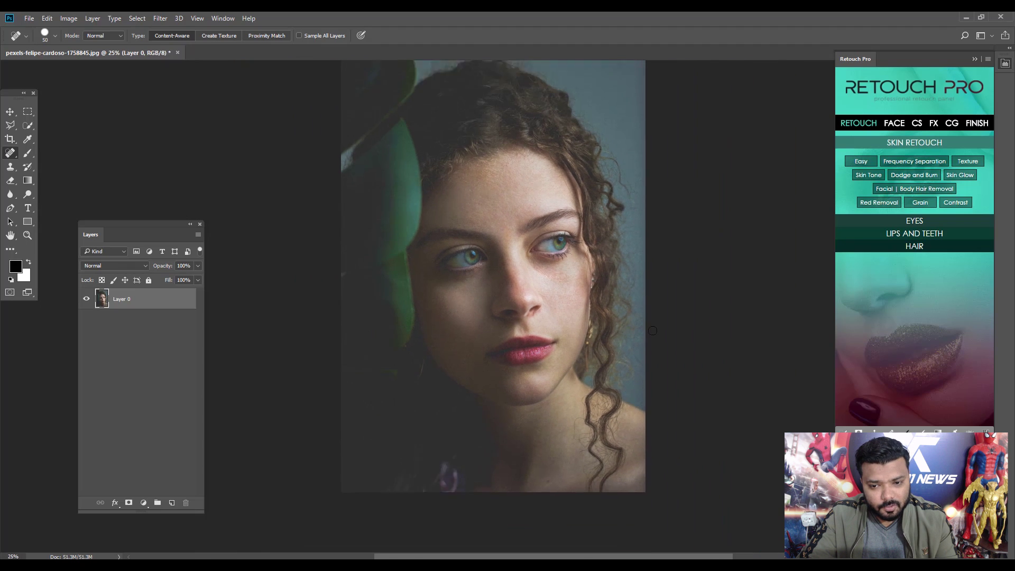
click(9, 111)
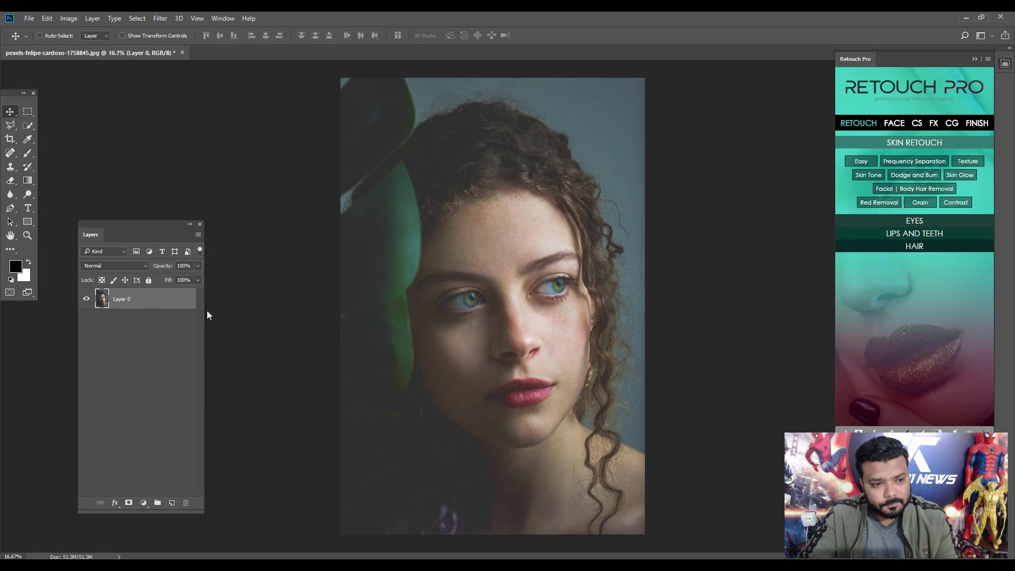
Step: Run Retouch Pro's Easy skin retouch to add the black-masked Easy layer, then pick the Brush tool
click(857, 162)
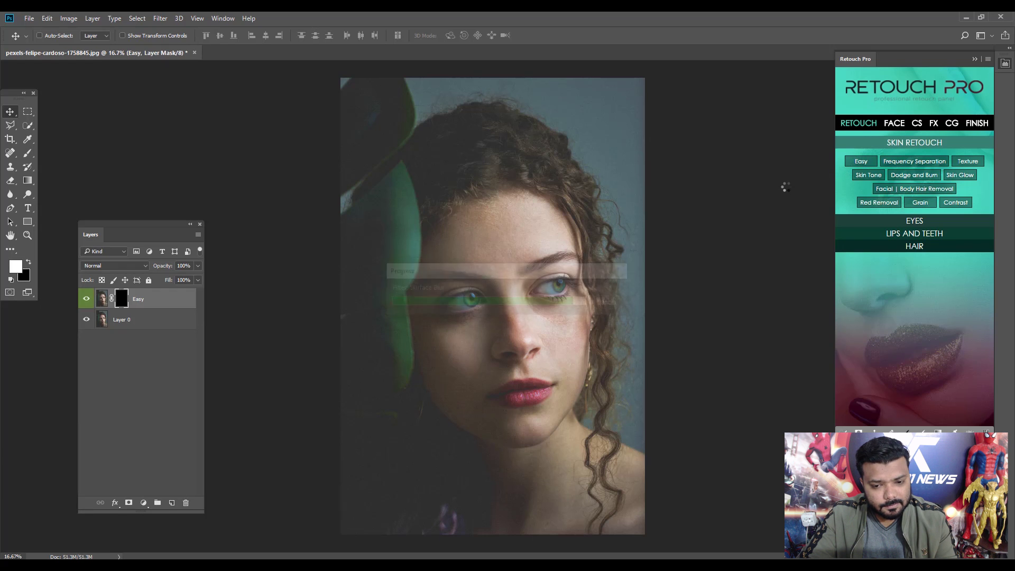
click(27, 154)
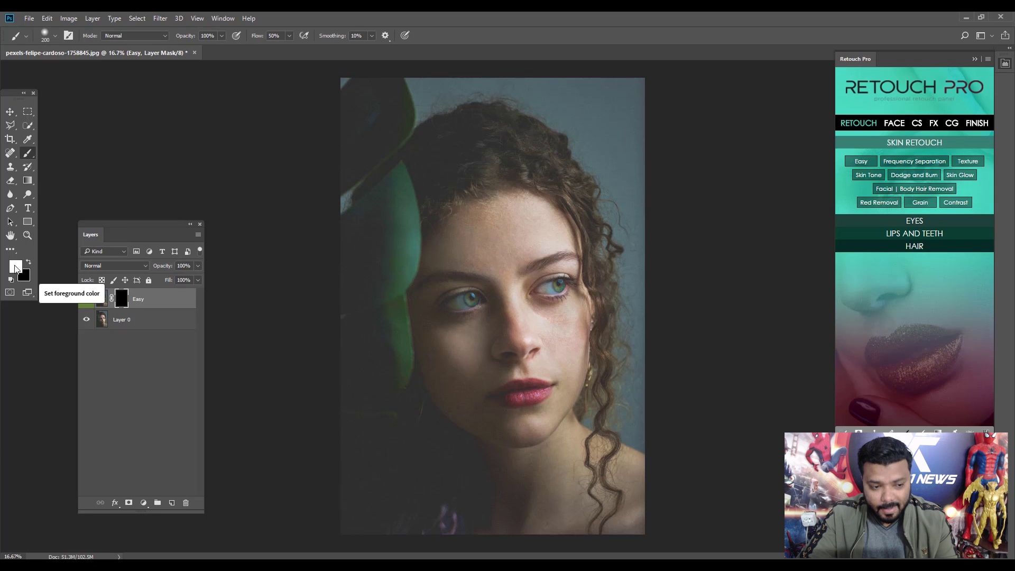
Step: Set brush opacity to 78% and paint smoothing over the forehead and left temple
click(221, 36)
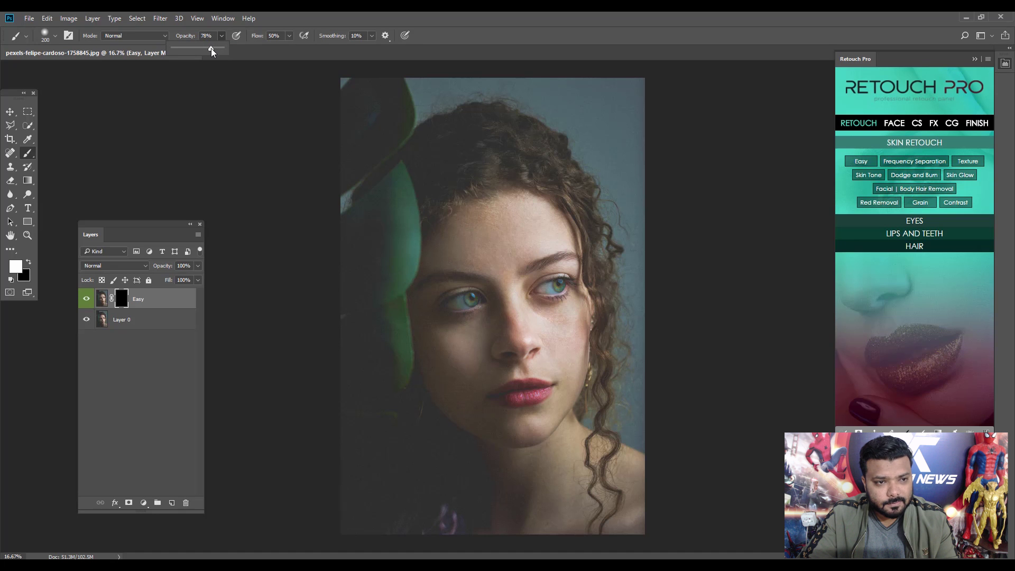
click(310, 23)
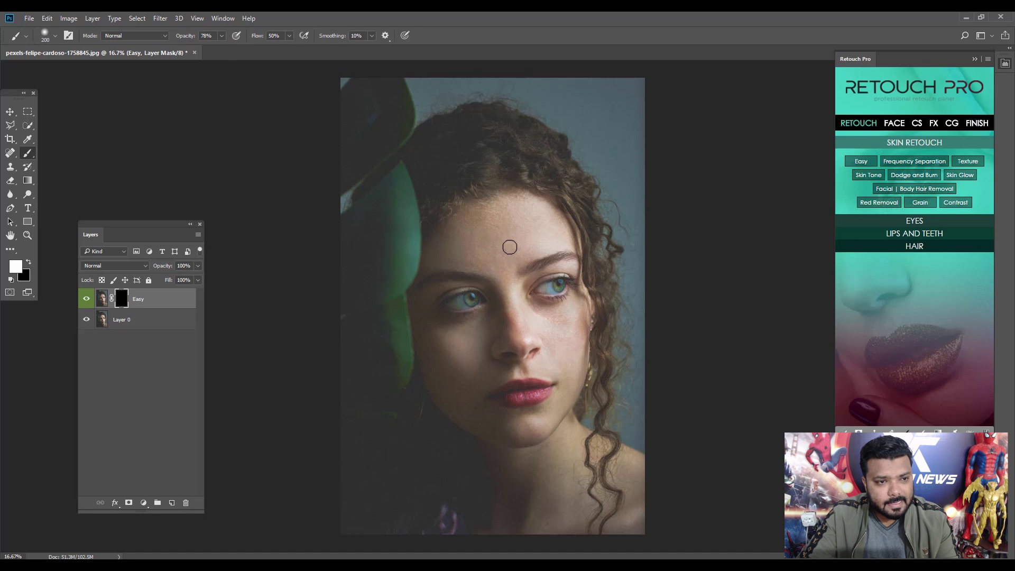
key(ctrl+plus)
key(ctrl+plus)
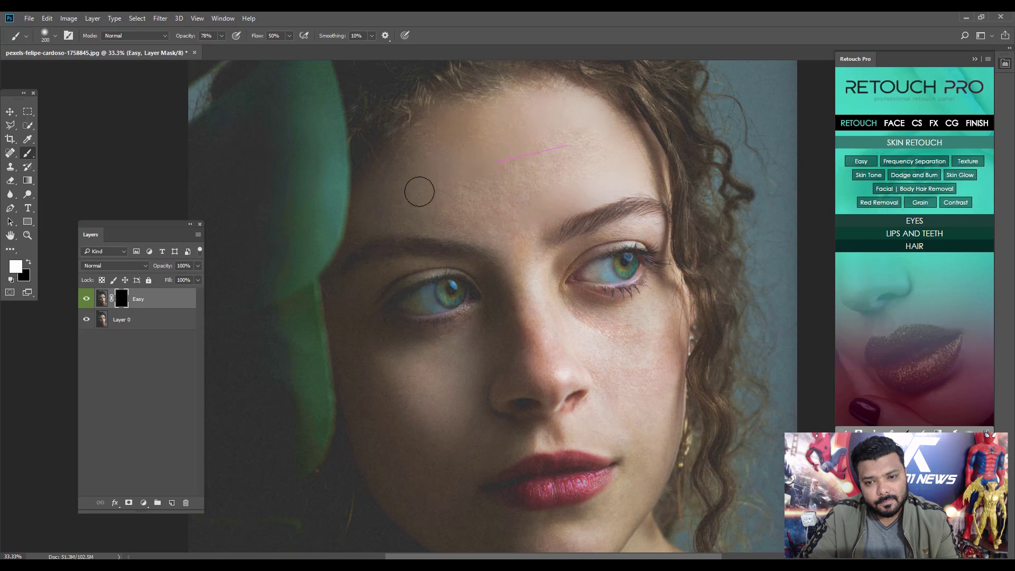
mouse_move(503, 211)
mouse_down()
mouse_move(571, 152)
mouse_move(566, 132)
mouse_up()
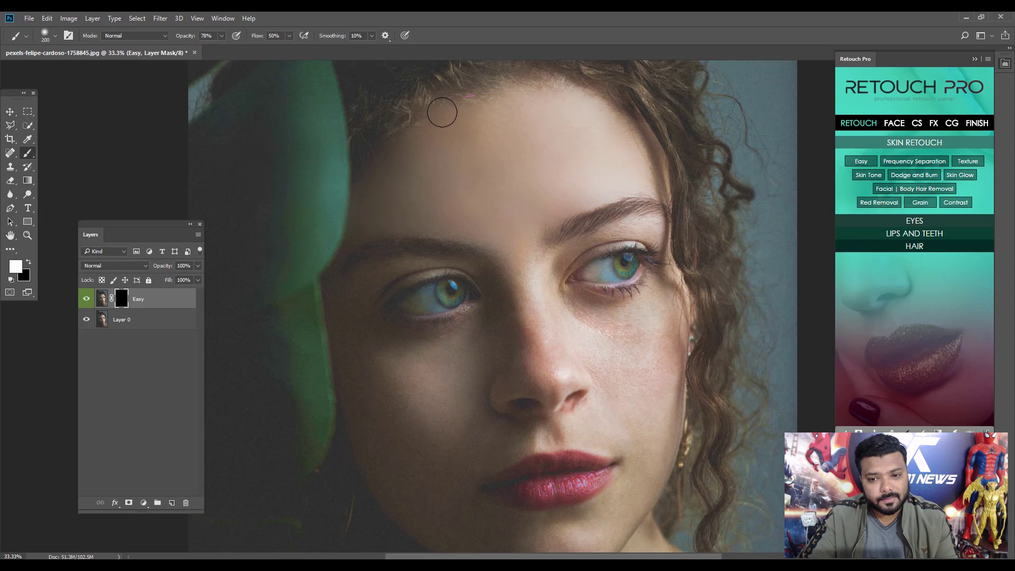
mouse_move(531, 108)
mouse_down()
mouse_move(493, 135)
mouse_move(424, 147)
mouse_move(417, 168)
mouse_move(364, 211)
mouse_move(376, 225)
mouse_move(362, 224)
mouse_move(344, 254)
mouse_move(356, 324)
mouse_up()
Step: Paint smoothing across the rest of the face with a smaller 125–150 px brush
key(bracketleft)
key(bracketleft)
scroll(399, 303, down, 3)
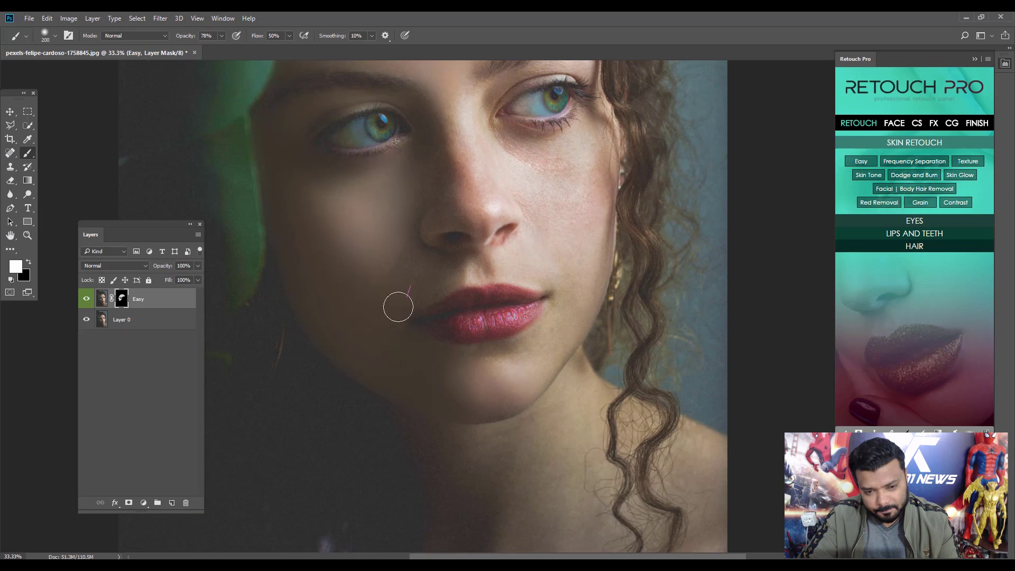
scroll(456, 282, up, 2)
key(bracketleft)
mouse_move(455, 282)
mouse_down()
mouse_move(454, 355)
mouse_move(458, 213)
mouse_move(505, 360)
mouse_move(606, 235)
mouse_move(510, 185)
mouse_move(552, 373)
mouse_move(530, 380)
mouse_move(561, 428)
mouse_up()
scroll(431, 304, down, 5)
key(bracketright)
key(bracketright)
scroll(460, 192, up, 5)
key(ctrl+minus)
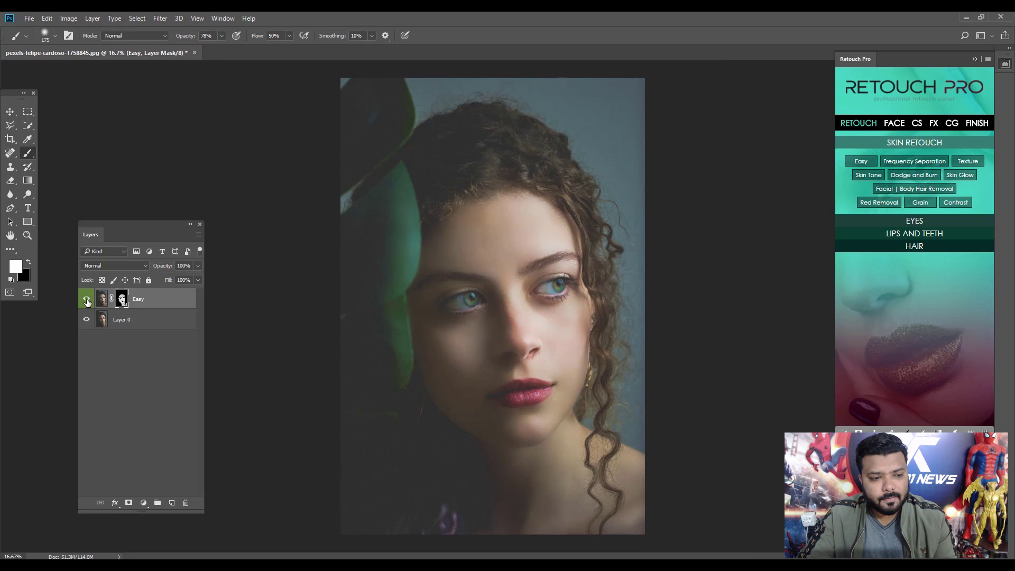
Step: Toggle the Easy layer off and on to compare, then target its image instead of the mask
click(86, 300)
click(87, 300)
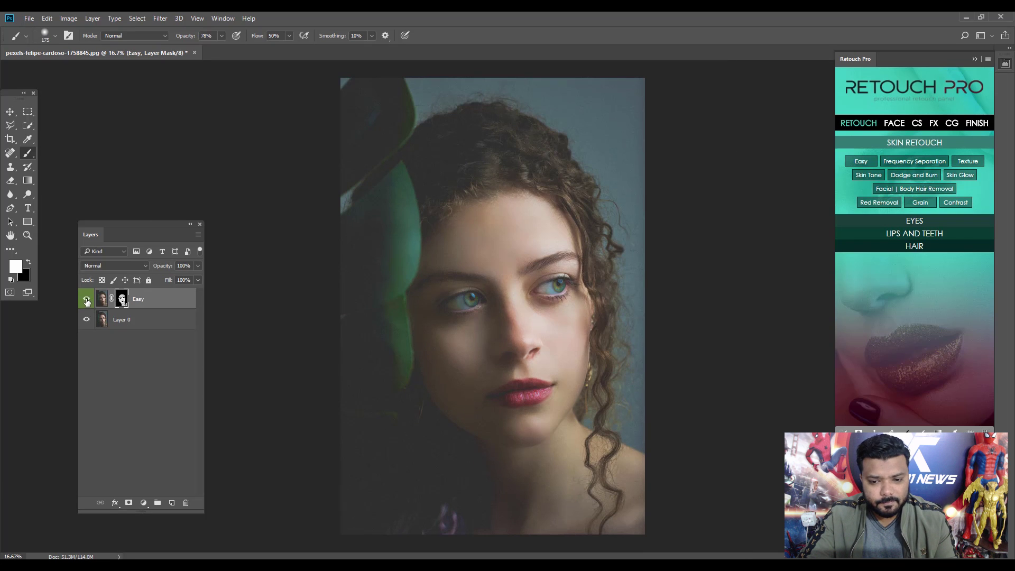
key(ctrl+2)
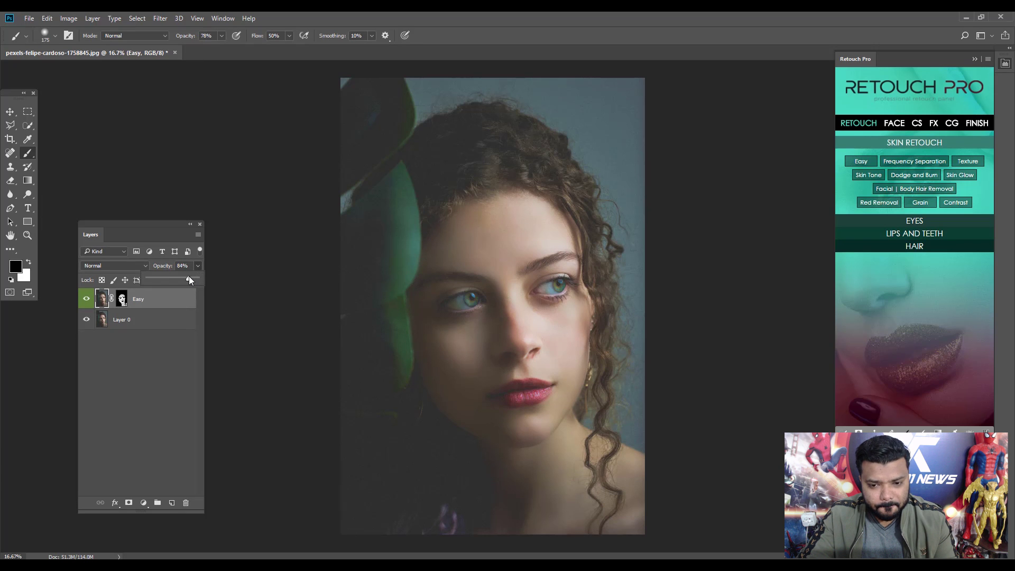
Step: Add Retouch Pro's Iris Color layers and enlarge the Layers panel to list every colour
click(10, 113)
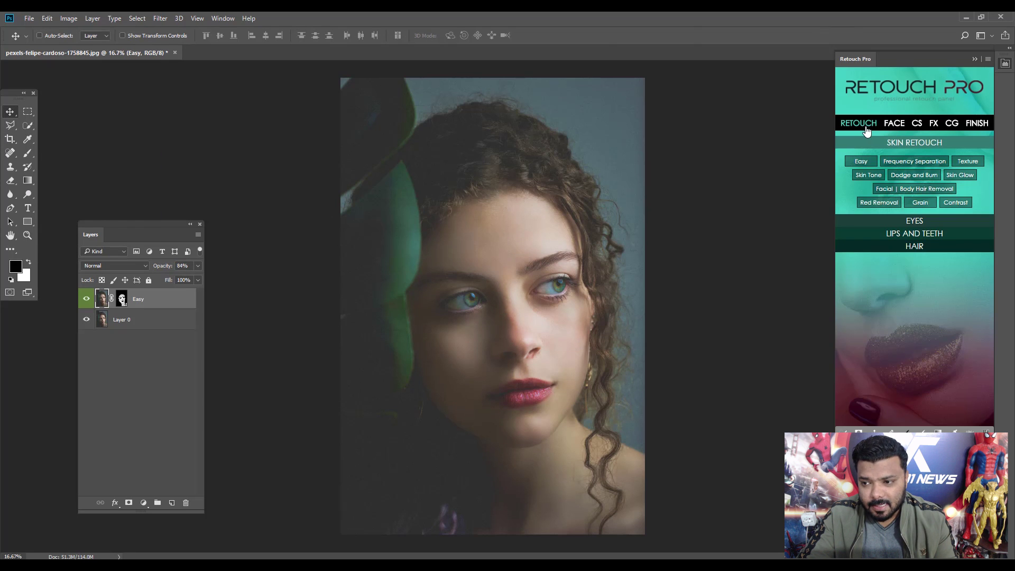
click(919, 222)
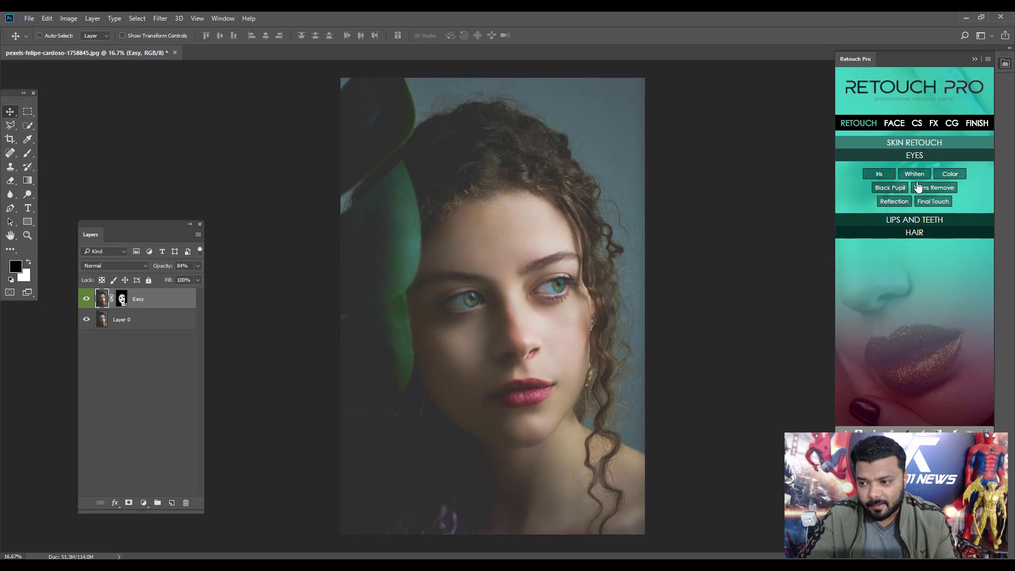
click(960, 177)
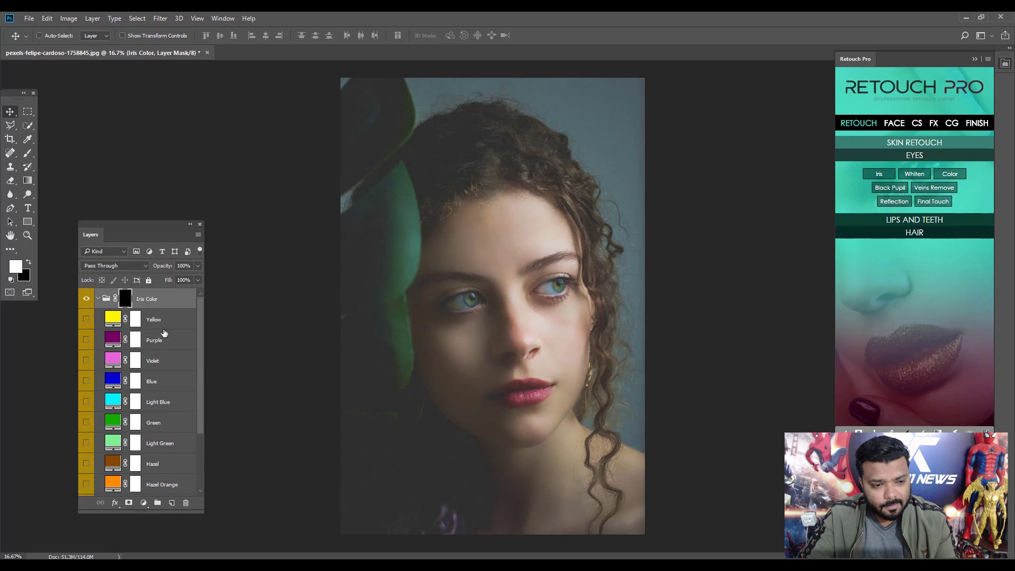
drag(160, 235, 172, 159)
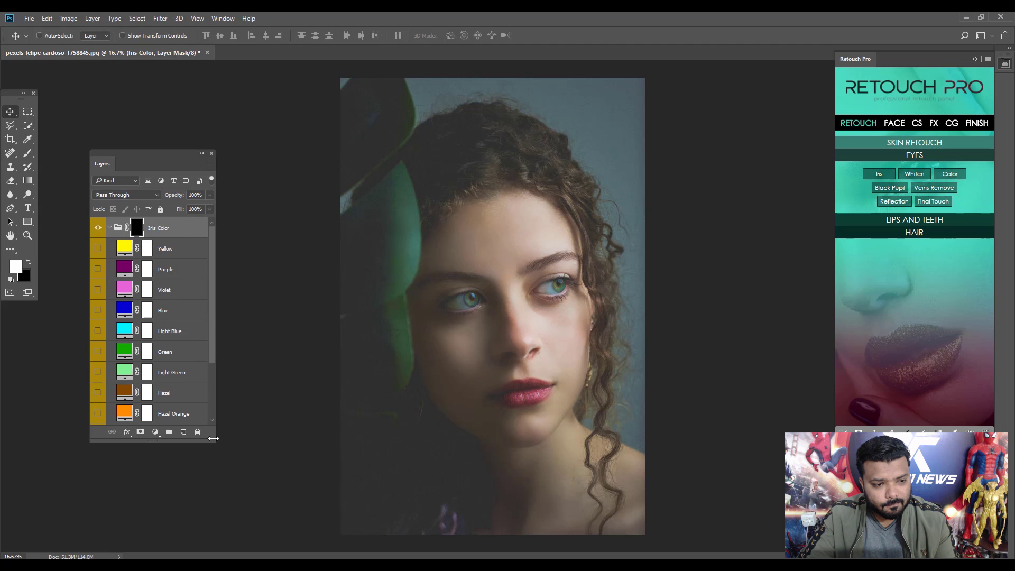
drag(217, 453, 233, 508)
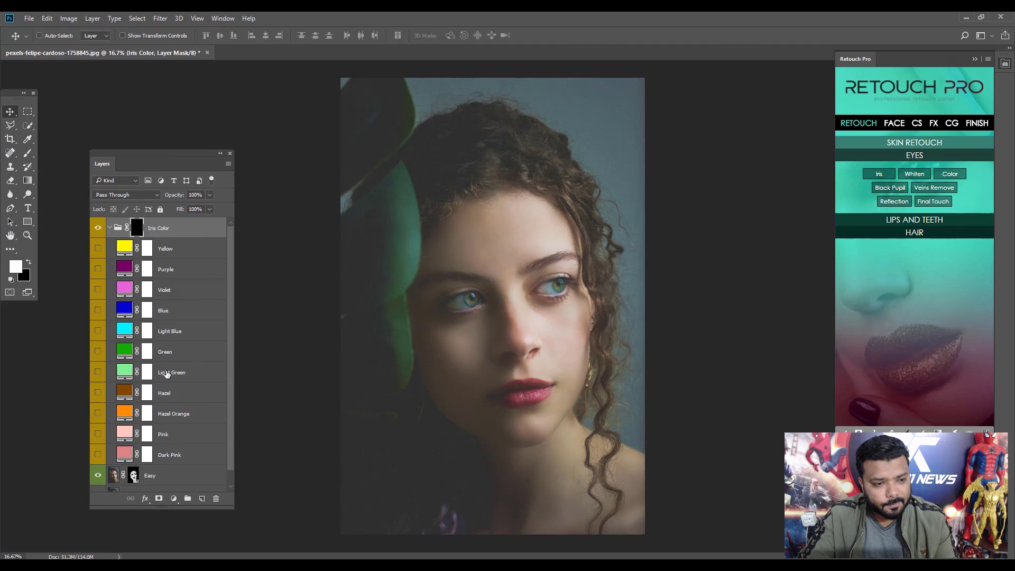
Step: Paint the Iris Color mask over both irises with the Brush tool
key(ctrl+plus)
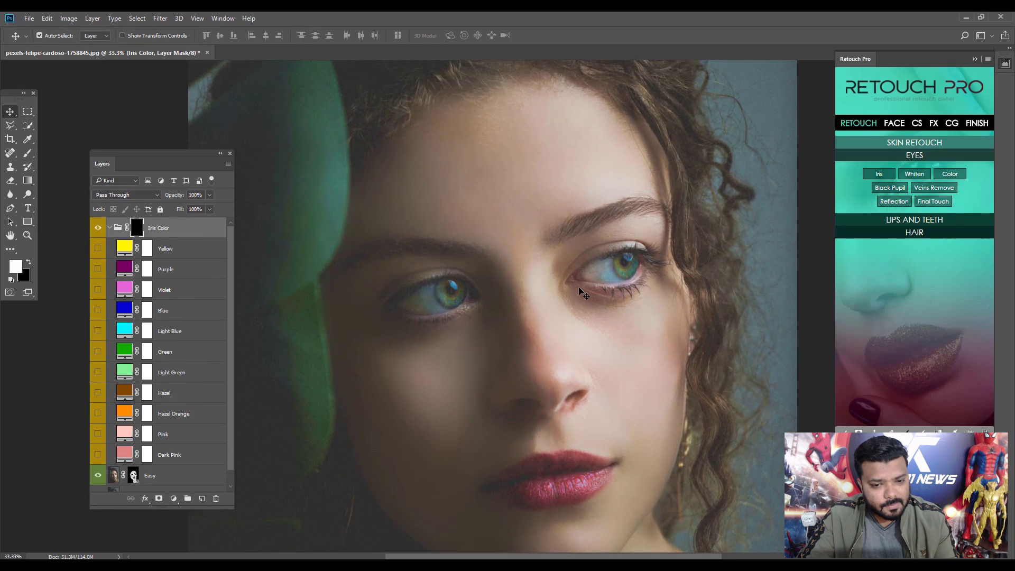
click(29, 153)
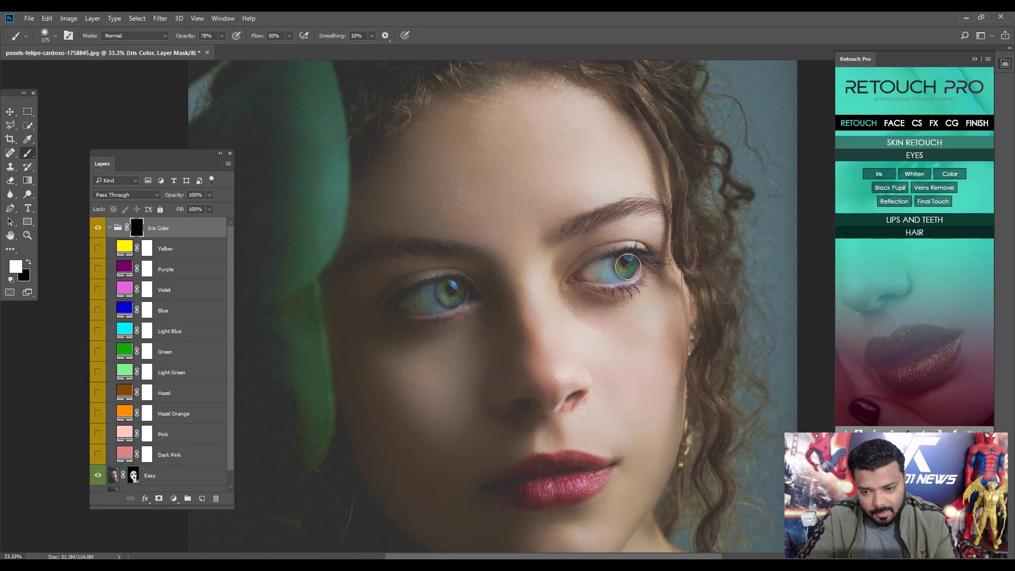
mouse_move(470, 308)
mouse_down()
mouse_move(447, 288)
mouse_move(453, 294)
mouse_up()
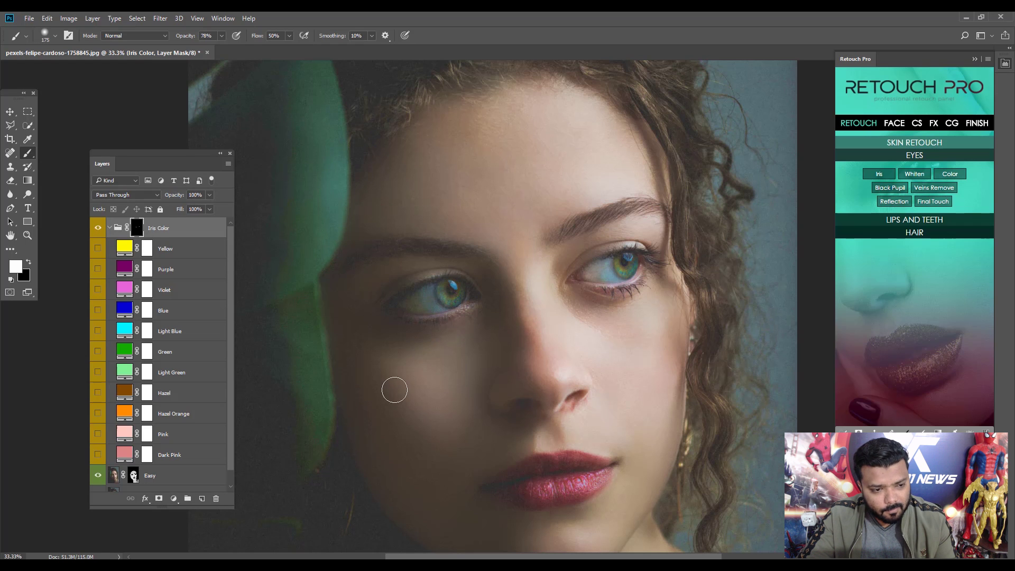
Step: Toggle the Yellow iris colour on and off to compare the eyes
click(97, 248)
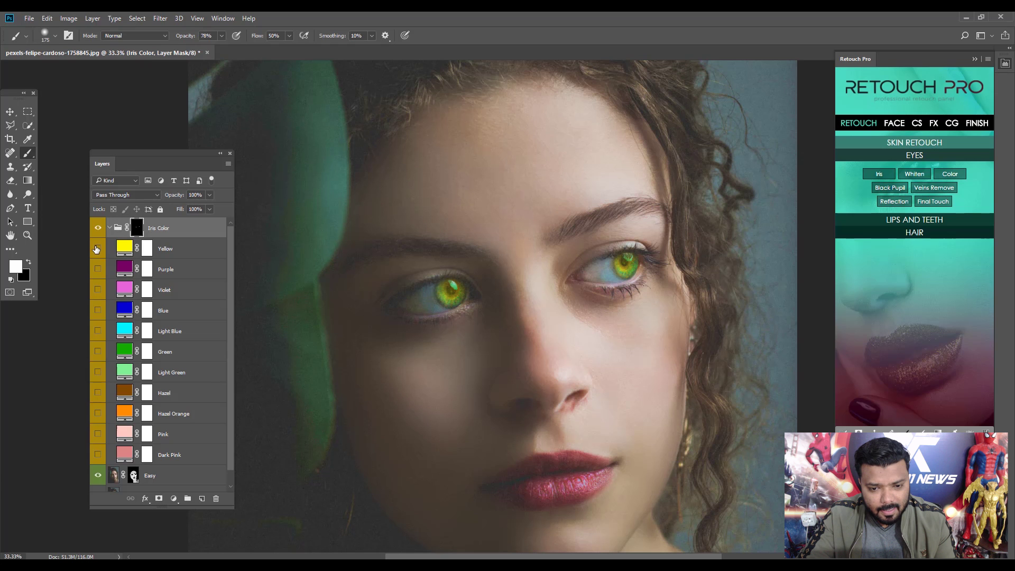
click(97, 249)
click(96, 249)
click(96, 249)
key(ctrl+minus)
key(ctrl+minus)
click(98, 249)
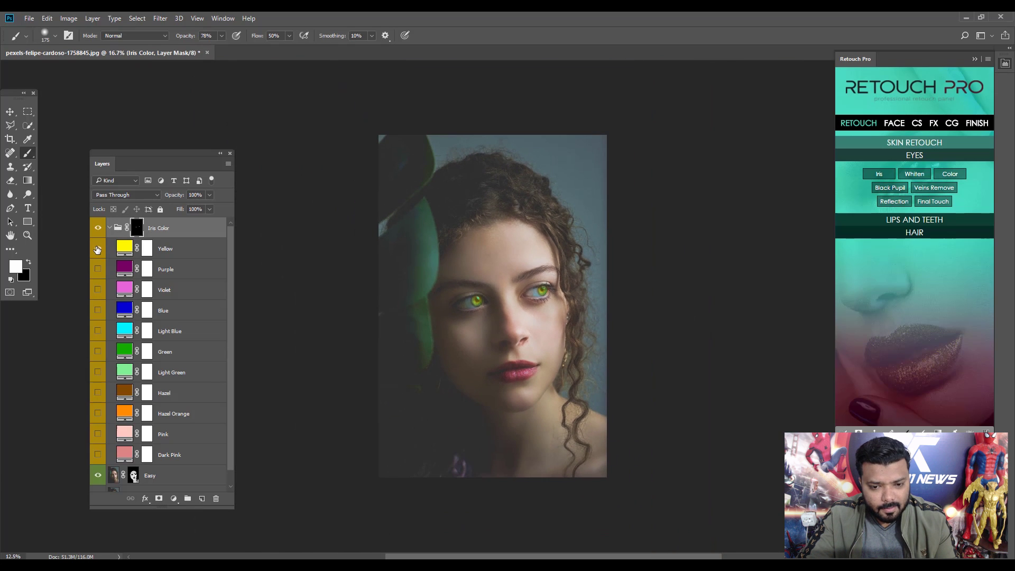
click(97, 248)
Step: Try the Purple, Violet, Blue and Green iris colours, keep Violet, and collapse the group
click(98, 270)
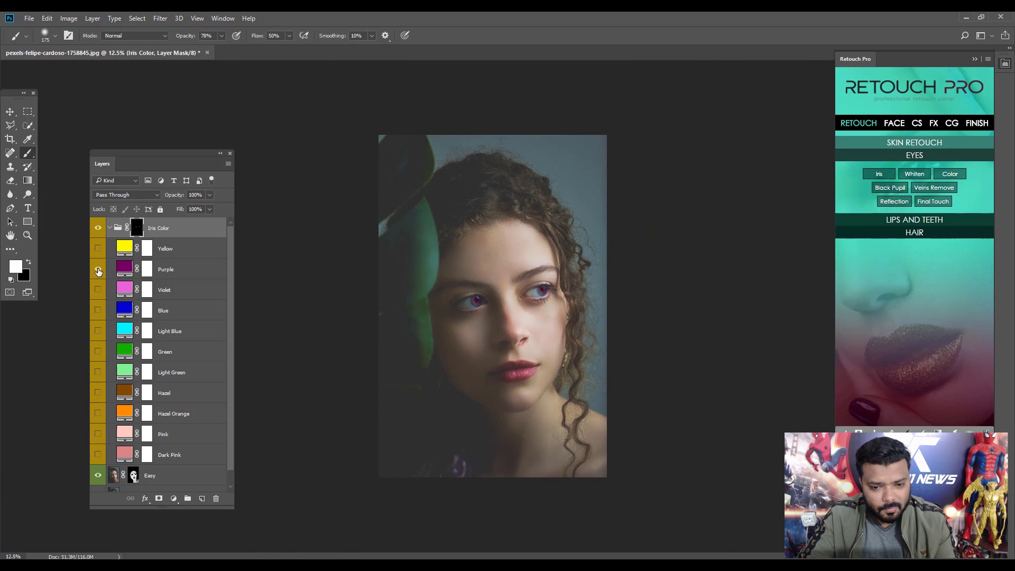
click(98, 269)
click(98, 289)
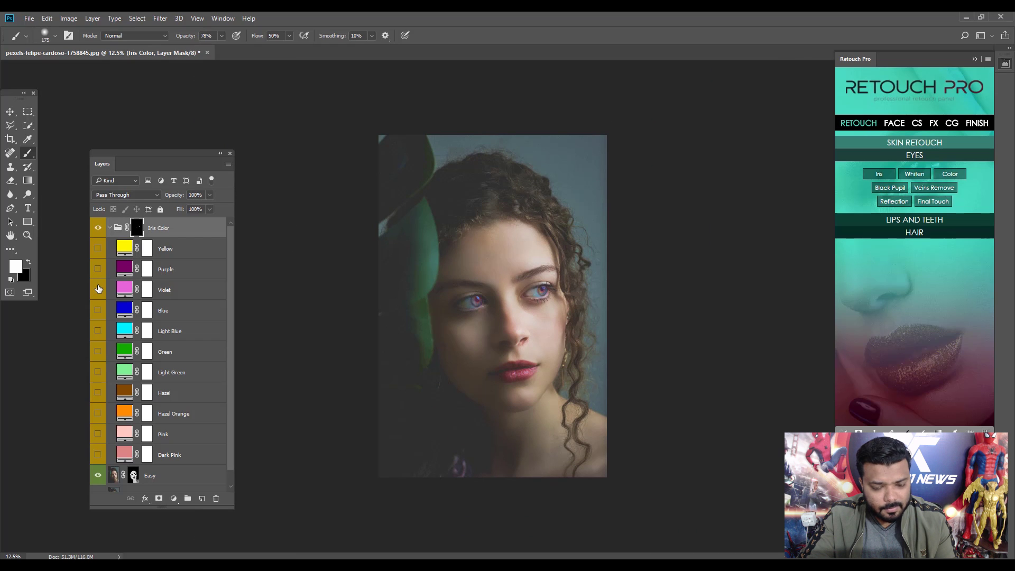
click(98, 290)
click(98, 311)
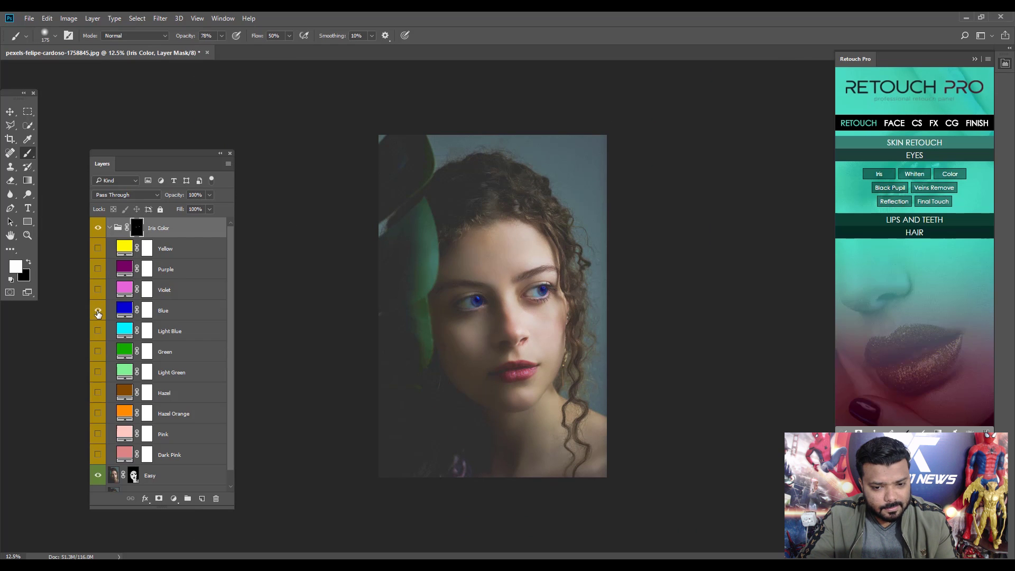
click(98, 311)
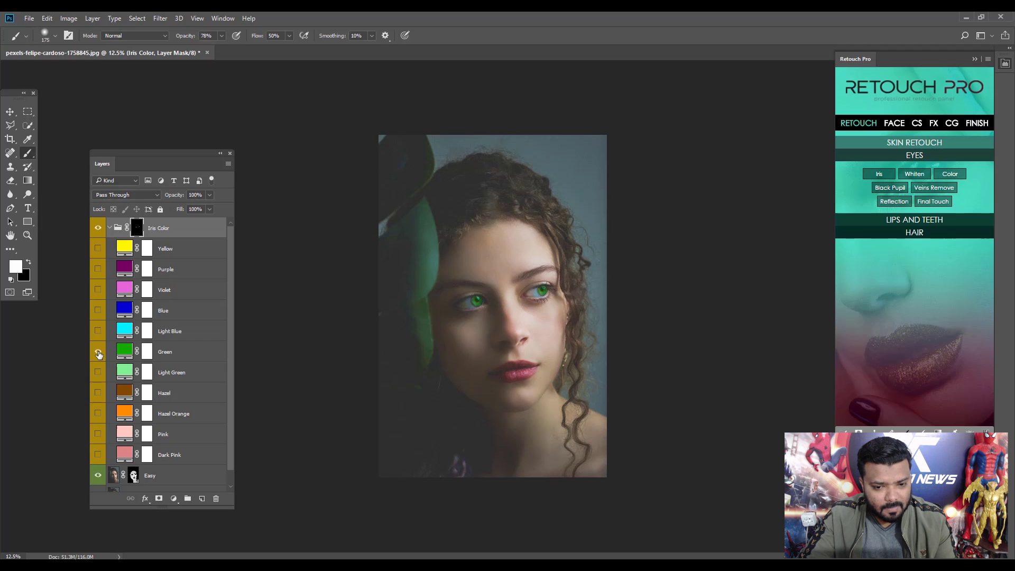
click(98, 352)
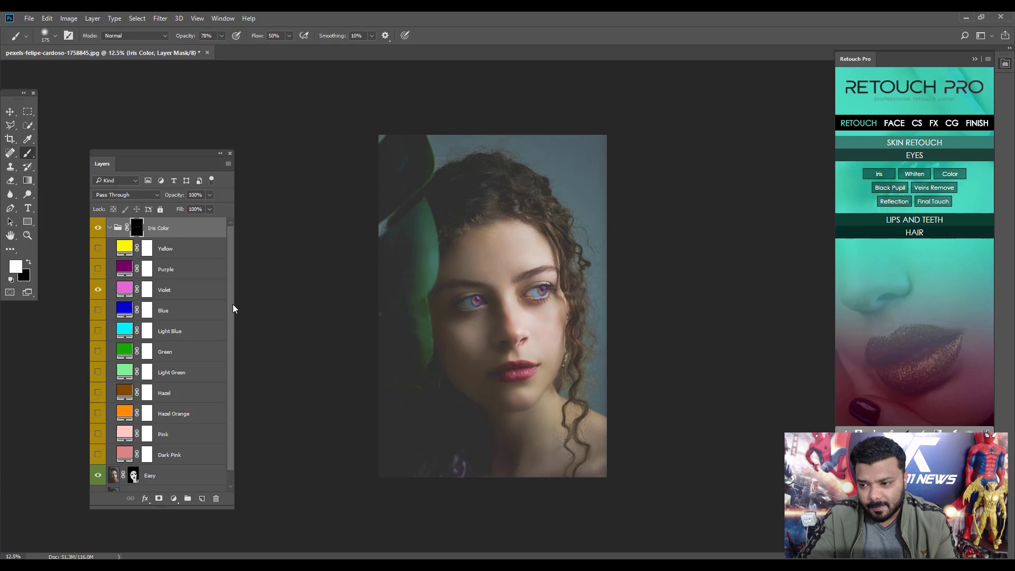
key(ctrl+plus)
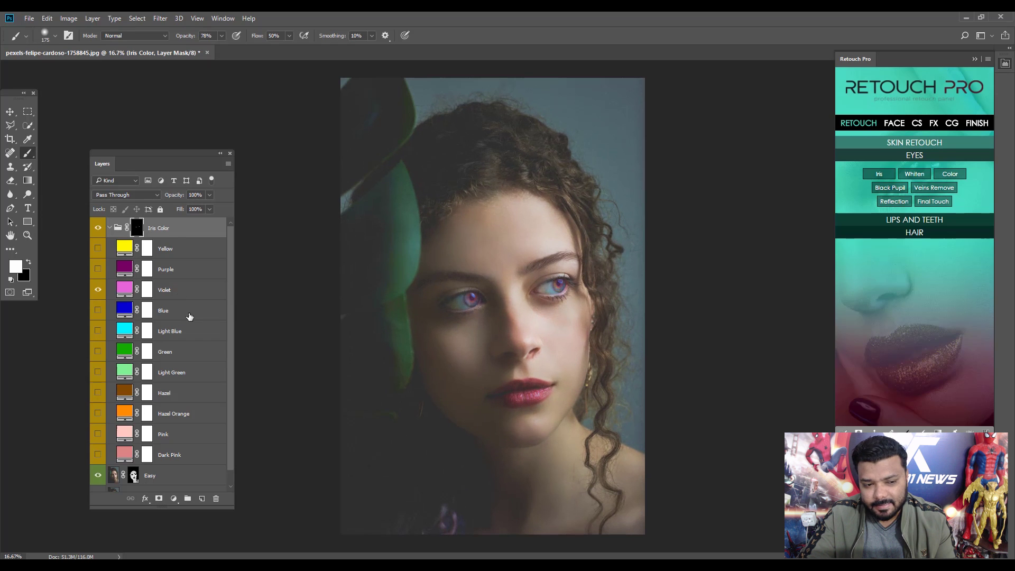
click(109, 228)
Step: Add Retouch Pro's Lipstick Color group above Layer 0 from Lips and Teeth
click(151, 273)
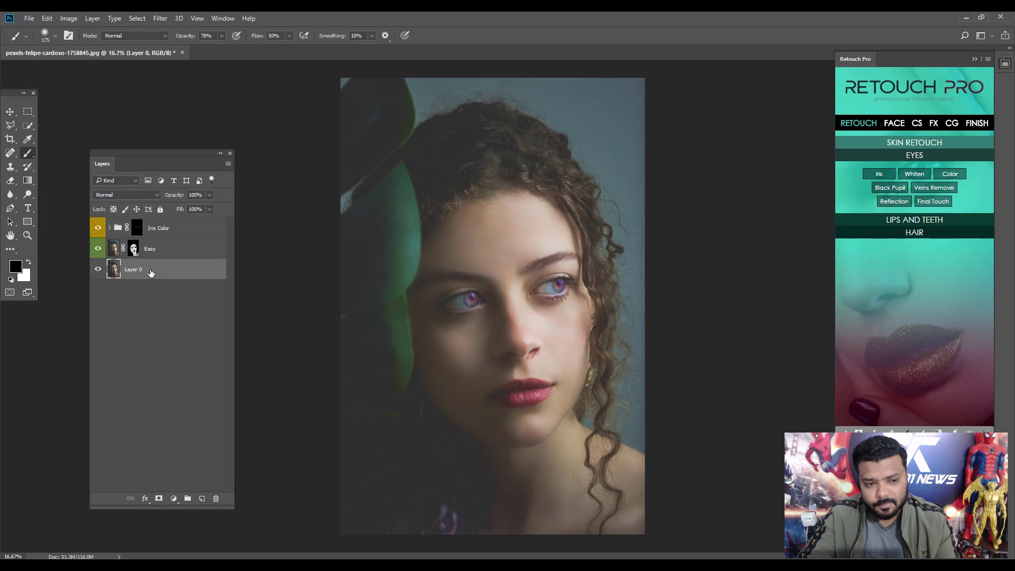
click(918, 220)
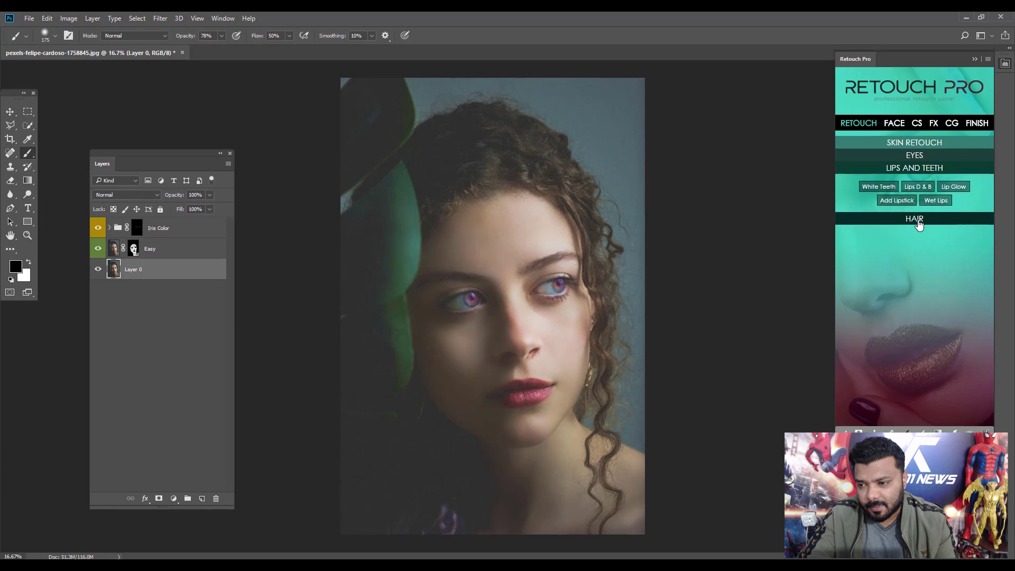
click(909, 205)
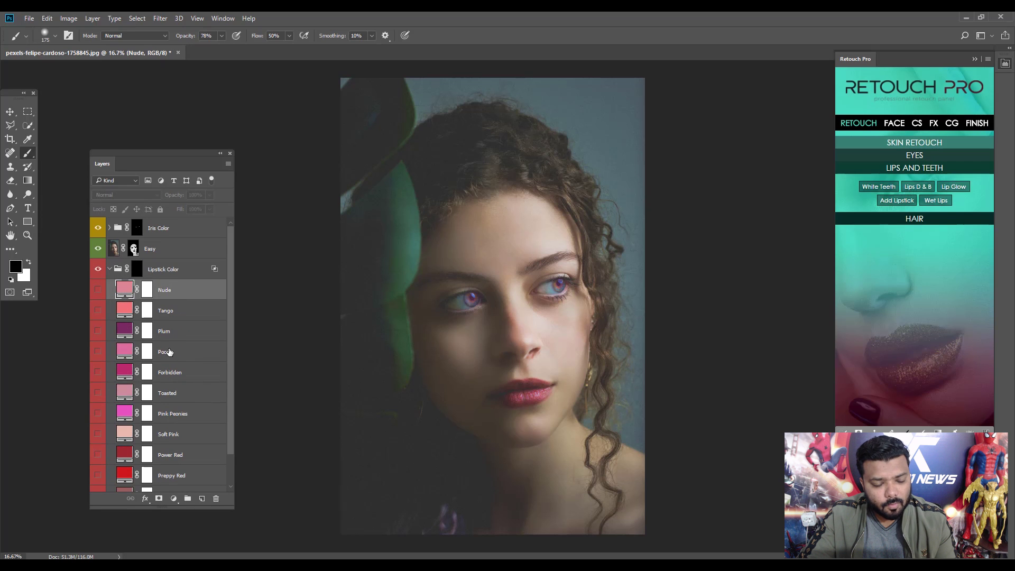
Step: Paint white on the Lipstick Color group mask over the lips
click(137, 270)
key(x)
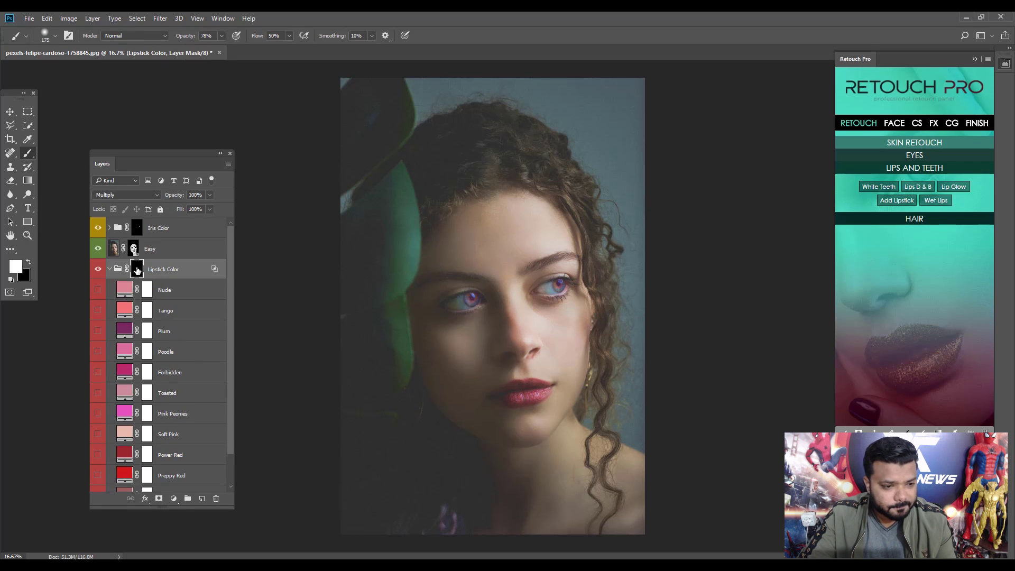
key(ctrl+plus)
key(ctrl+plus)
key(ctrl+plus)
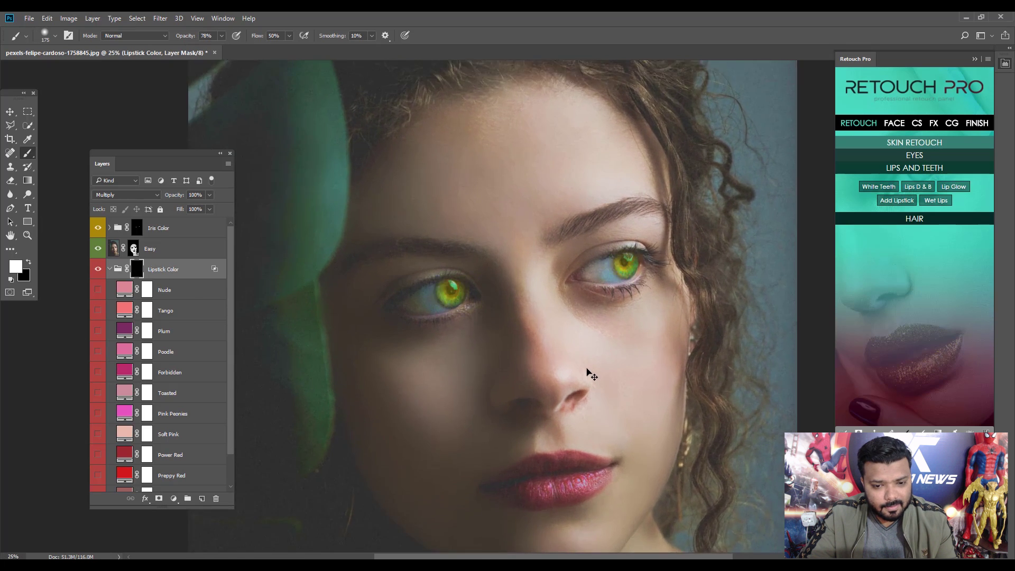
scroll(614, 400, down, 1)
scroll(557, 335, up, 1)
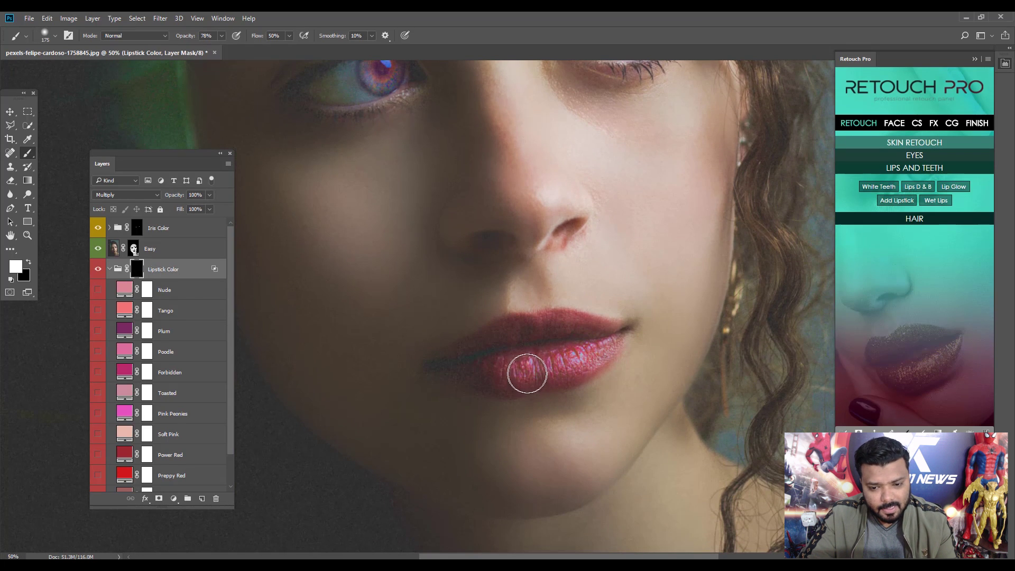
mouse_move(531, 374)
mouse_down()
mouse_move(453, 372)
mouse_move(568, 361)
mouse_move(632, 328)
mouse_up()
key(bracketleft)
key(bracketleft)
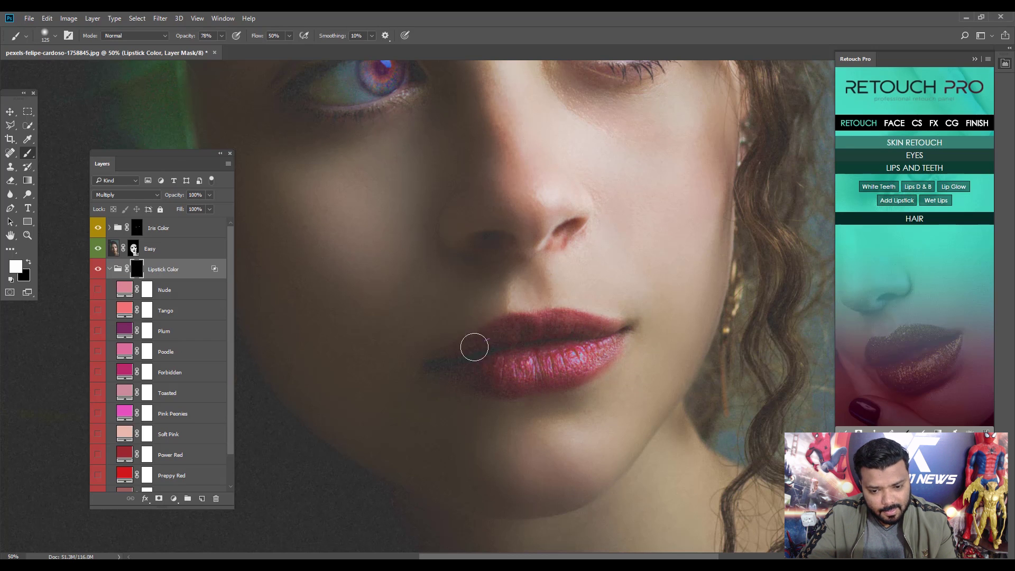
Step: Preview the Nude, Tango, Forbidden and Soft Pink lipstick shades, keeping Nude
click(97, 289)
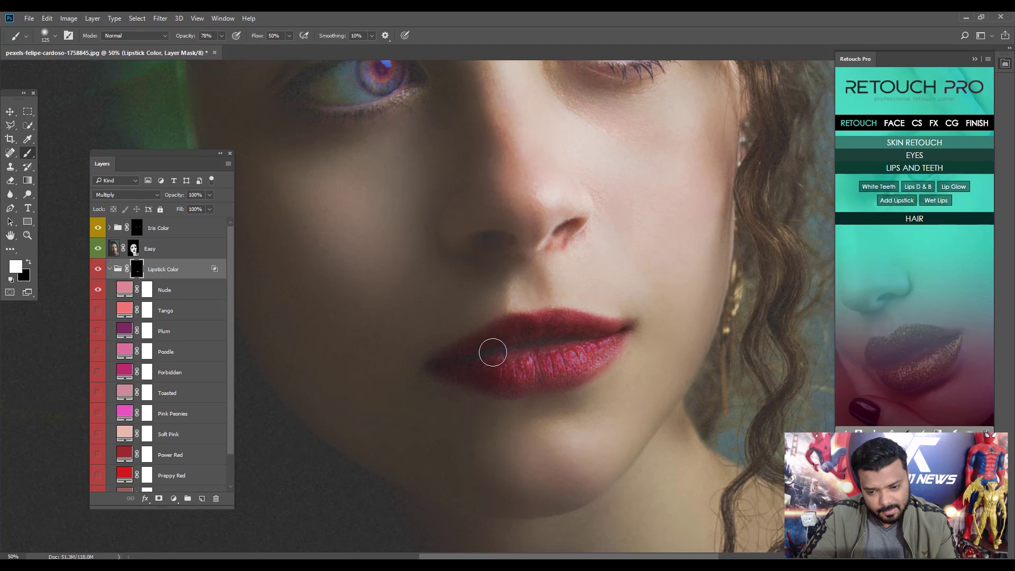
key(ctrl+minus)
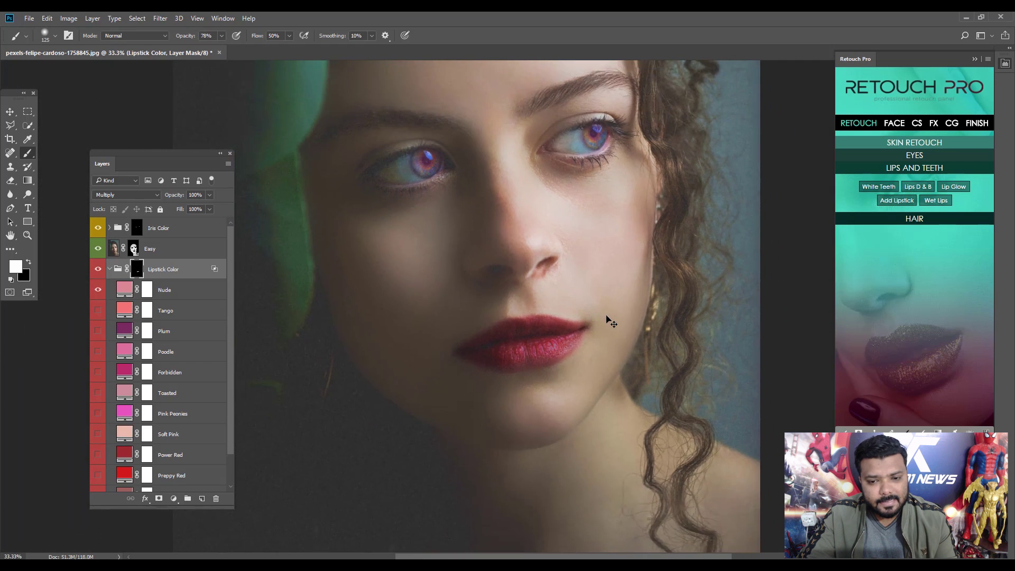
key(ctrl+minus)
key(ctrl+minus)
key(ctrl+minus)
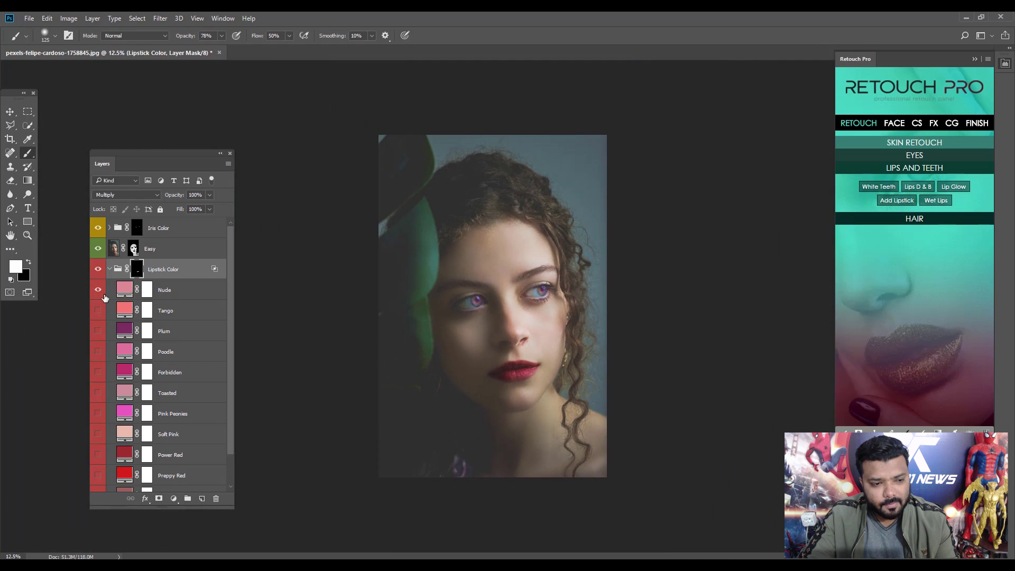
click(98, 290)
click(98, 311)
click(98, 311)
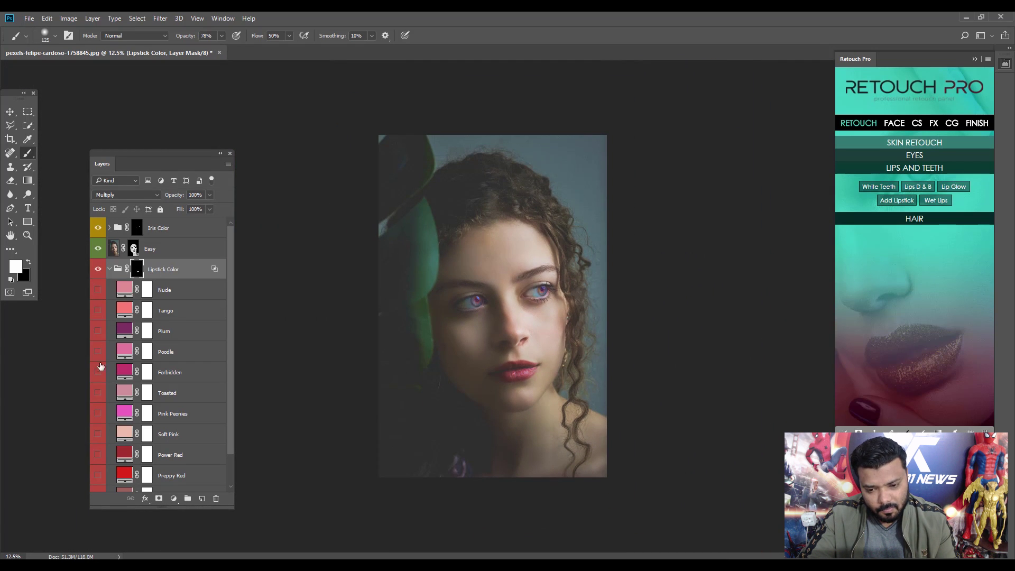
click(98, 372)
click(97, 373)
click(99, 434)
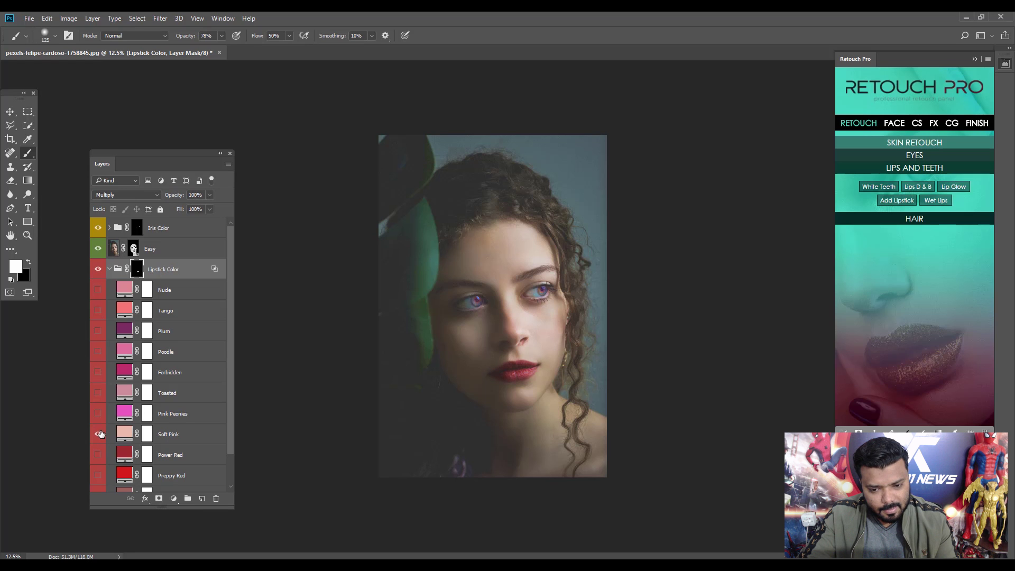
click(98, 435)
click(97, 290)
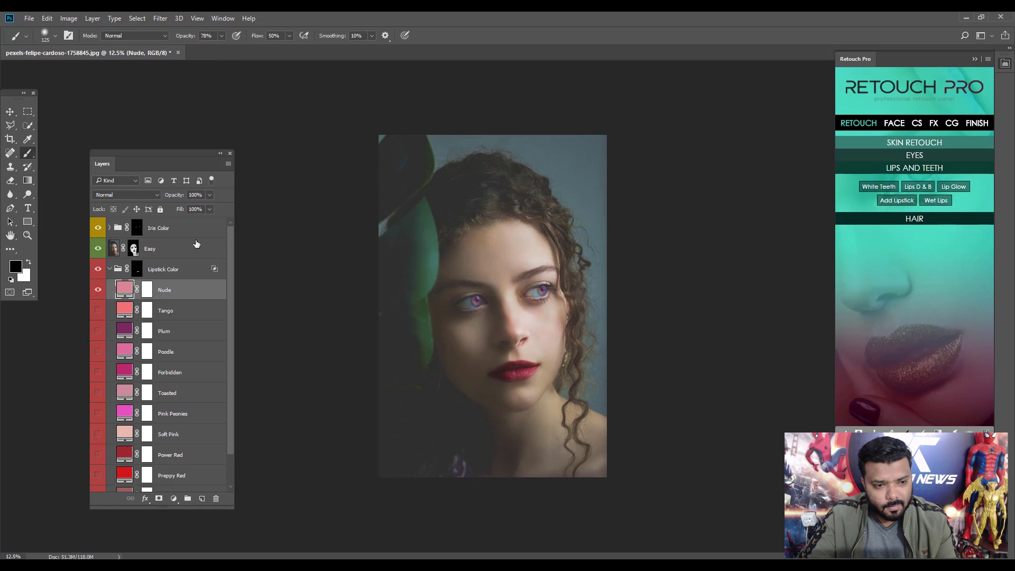
Step: Set the Nude layer to 63% opacity, collapse the group, and hide the iris and Easy effects
click(208, 196)
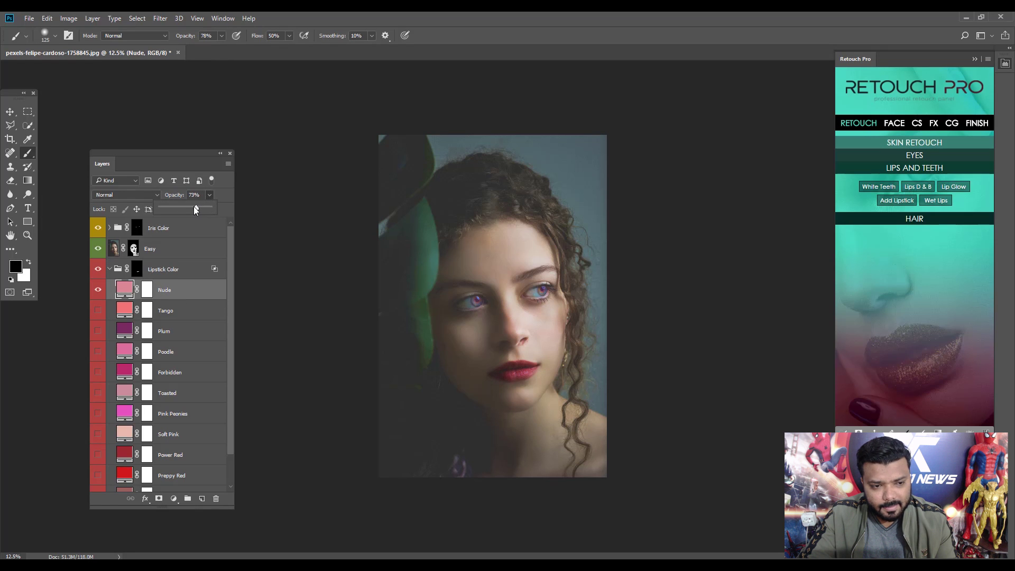
drag(195, 206, 191, 207)
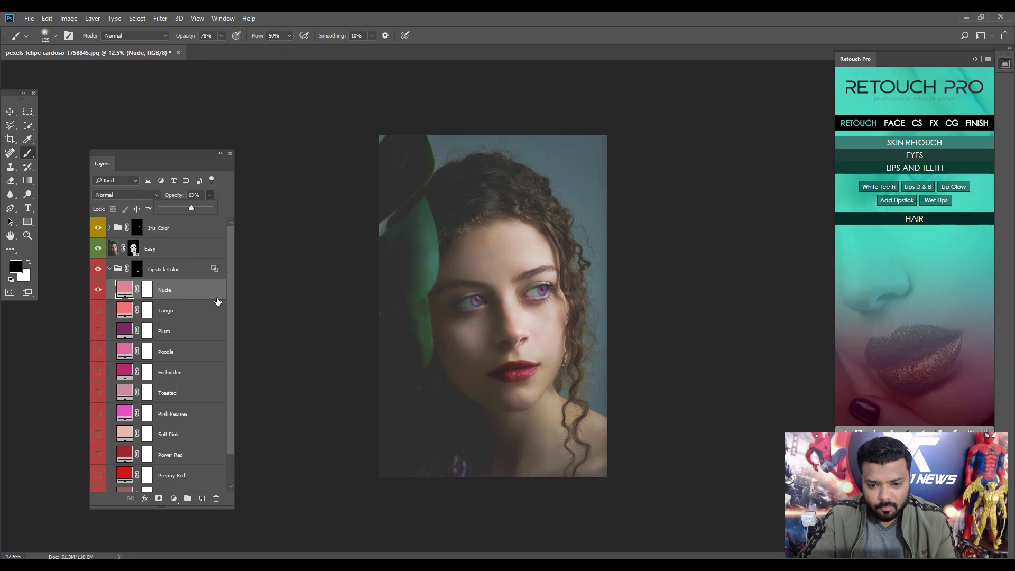
click(108, 271)
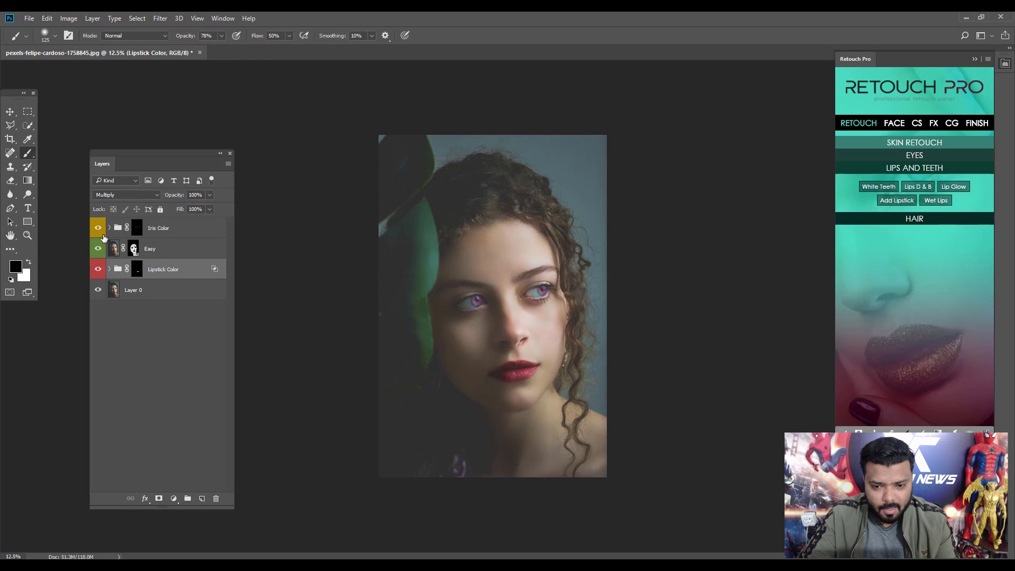
mouse_move(99, 234)
mouse_down()
mouse_move(101, 270)
mouse_move(100, 231)
mouse_move(99, 270)
mouse_move(97, 241)
mouse_up()
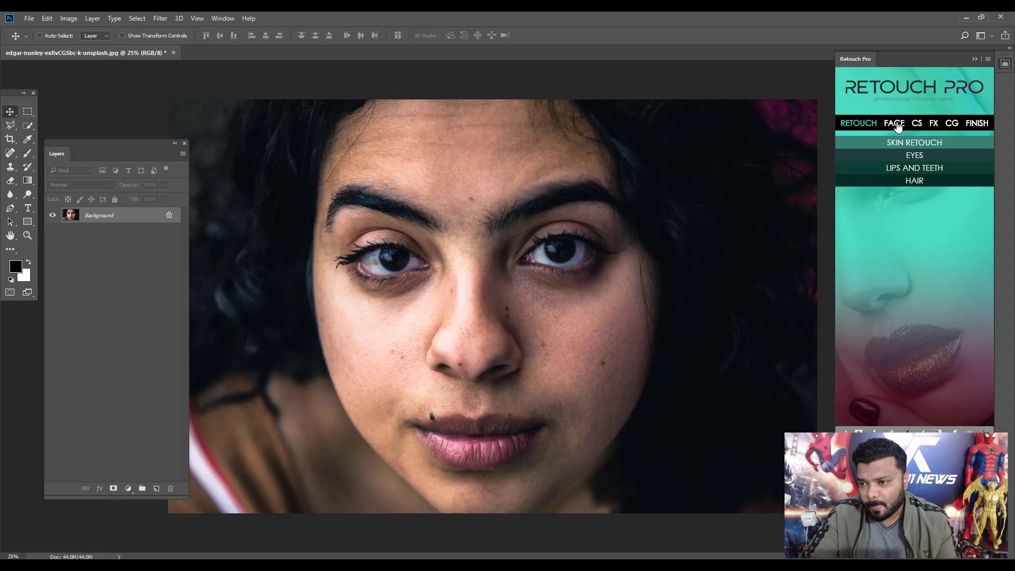
Step: Stack EYE - DIMENTION +1 layers from FACE > EYES to enlarge the eyes, toggling visibility to compare
click(895, 124)
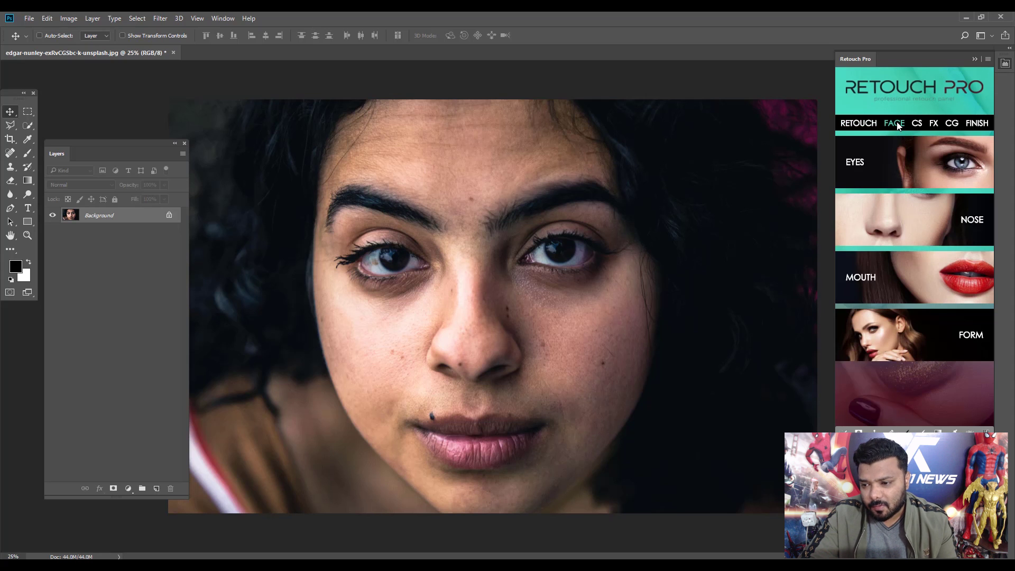
click(916, 165)
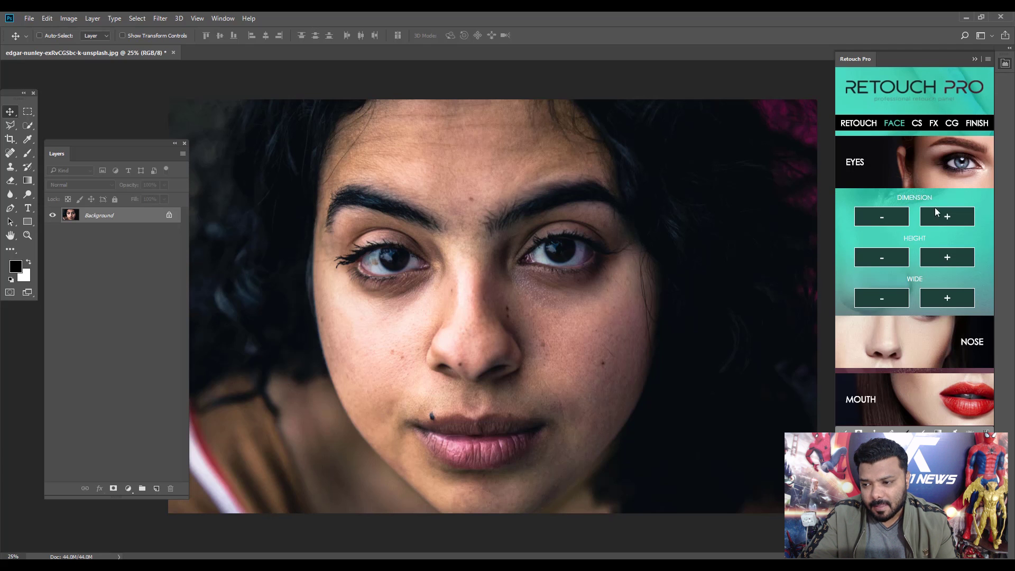
click(949, 217)
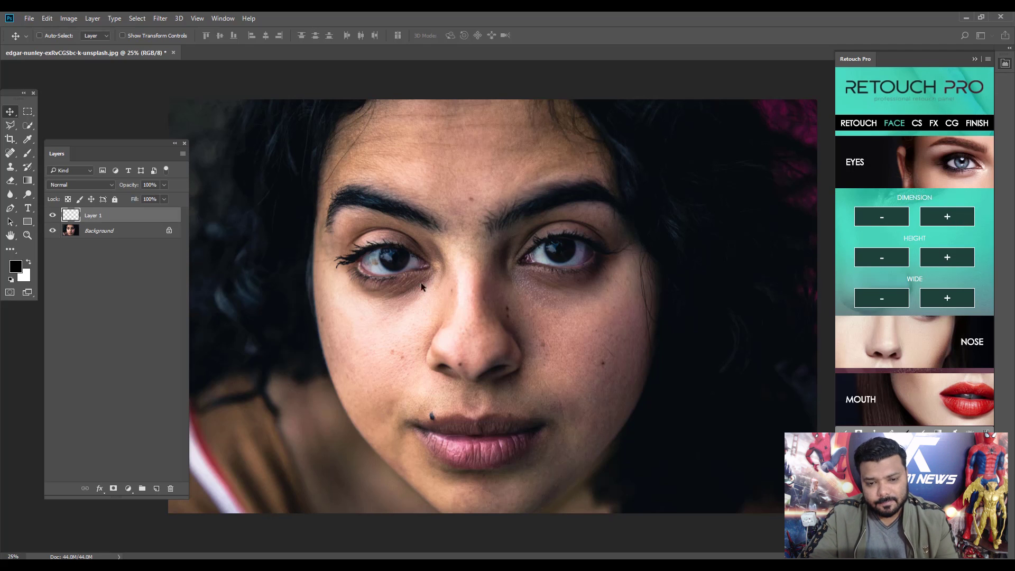
click(53, 216)
click(52, 216)
click(53, 216)
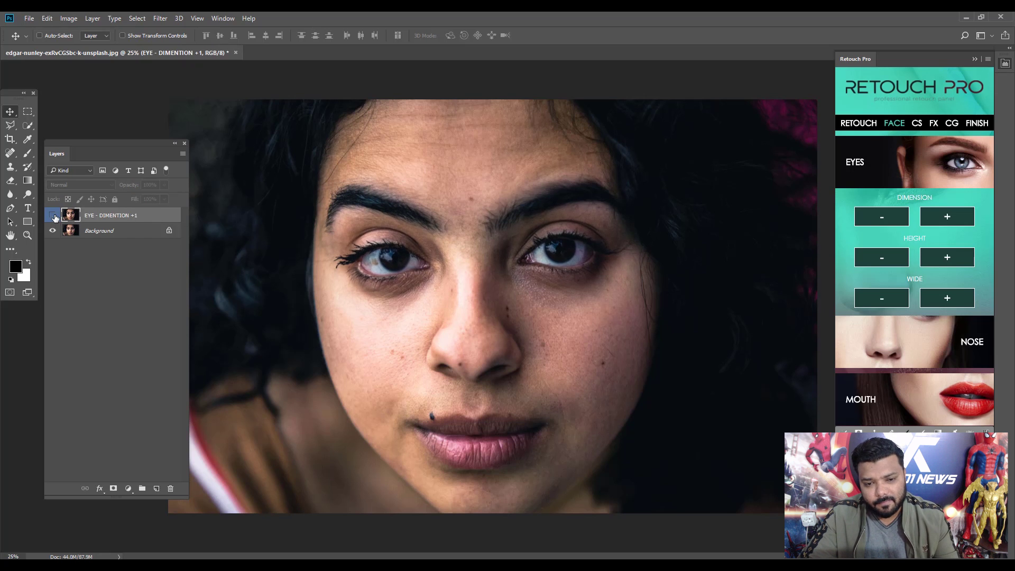
click(53, 216)
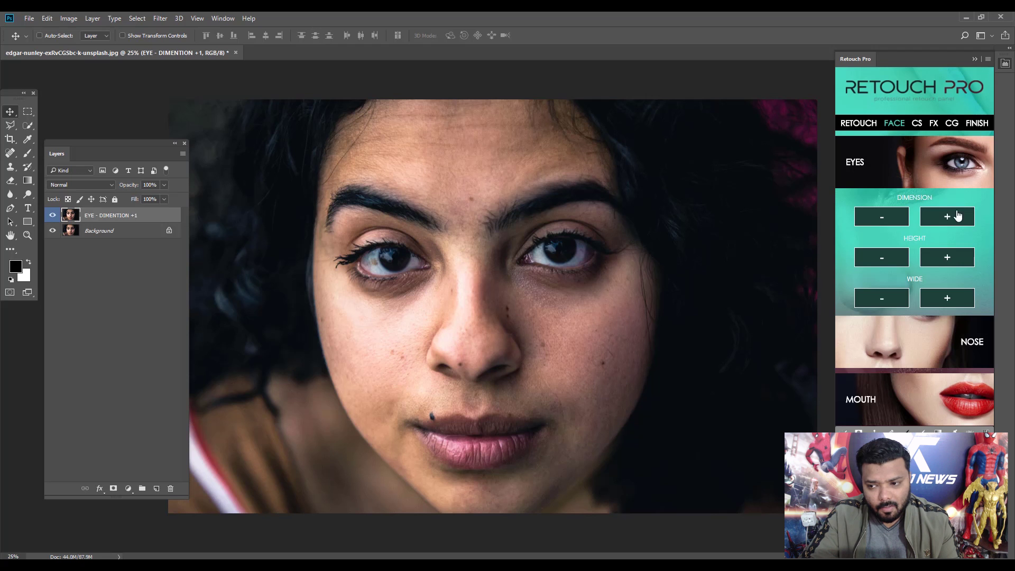
click(947, 218)
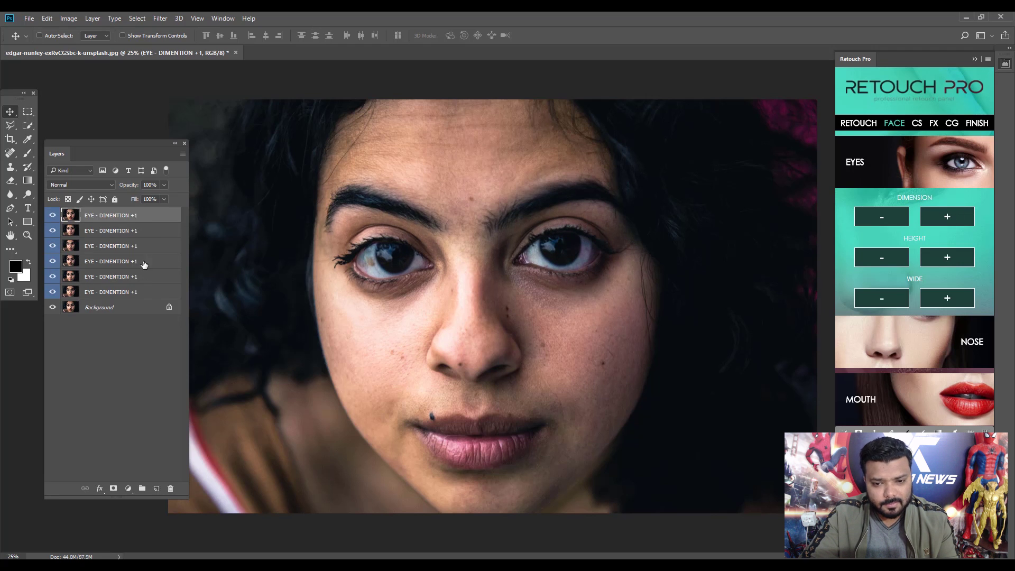
mouse_move(52, 217)
mouse_down()
mouse_move(53, 277)
mouse_move(52, 227)
mouse_up()
click(53, 291)
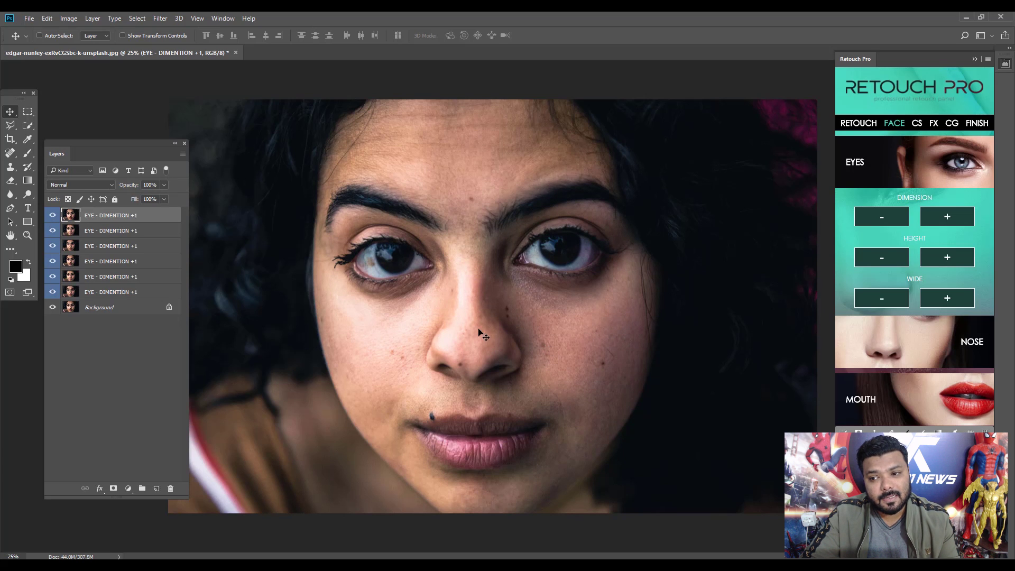
Step: Narrow the nose with Retouch Pro's NOSE WIDE − layers, toggling them off and on to compare
click(886, 162)
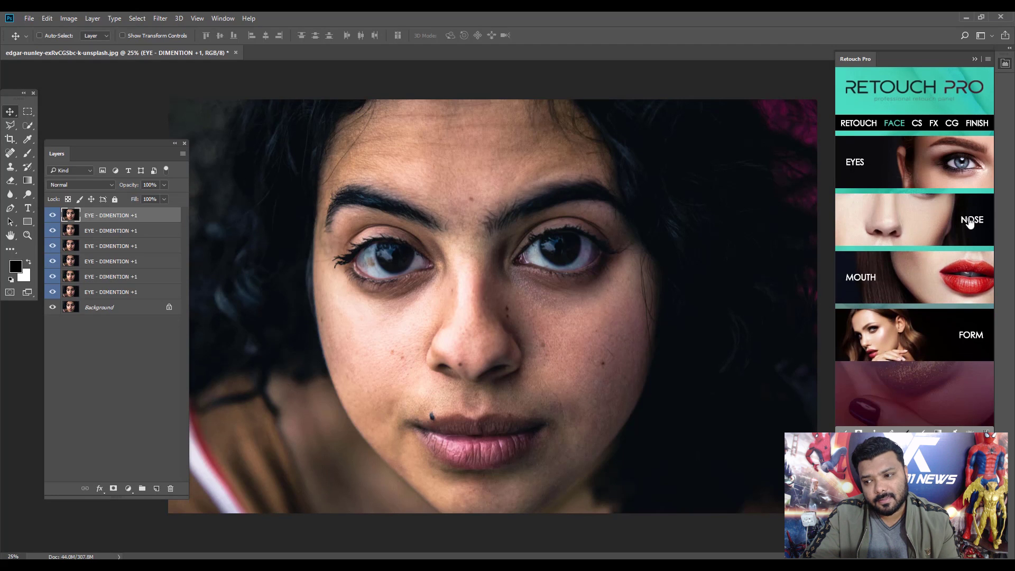
click(925, 221)
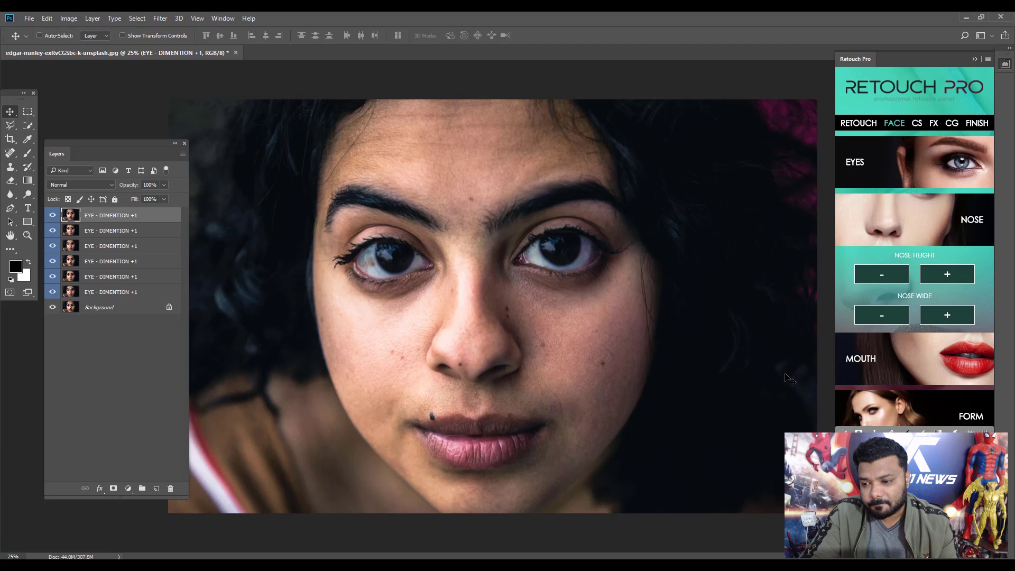
click(883, 320)
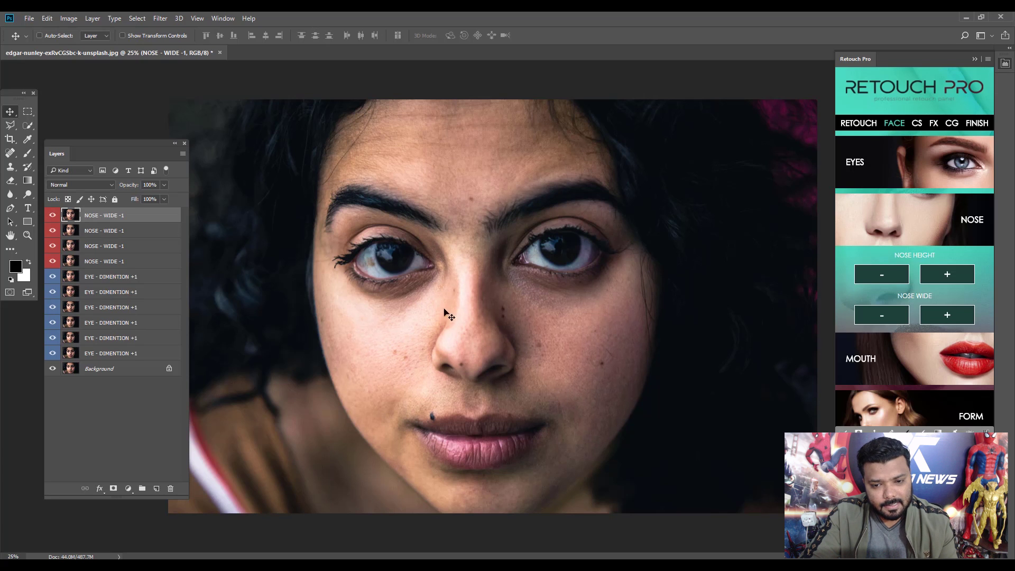
click(51, 262)
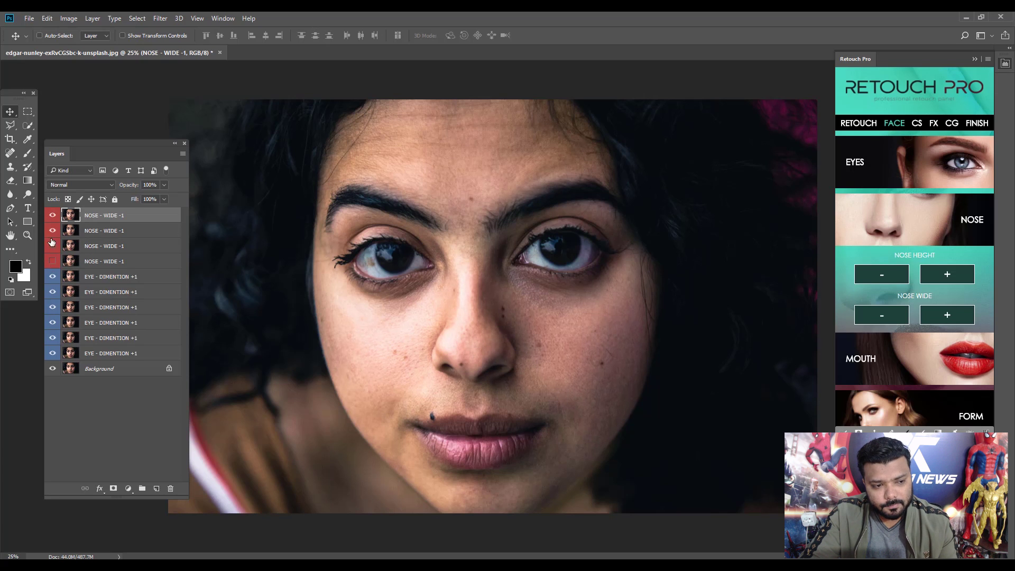
drag(51, 218, 53, 264)
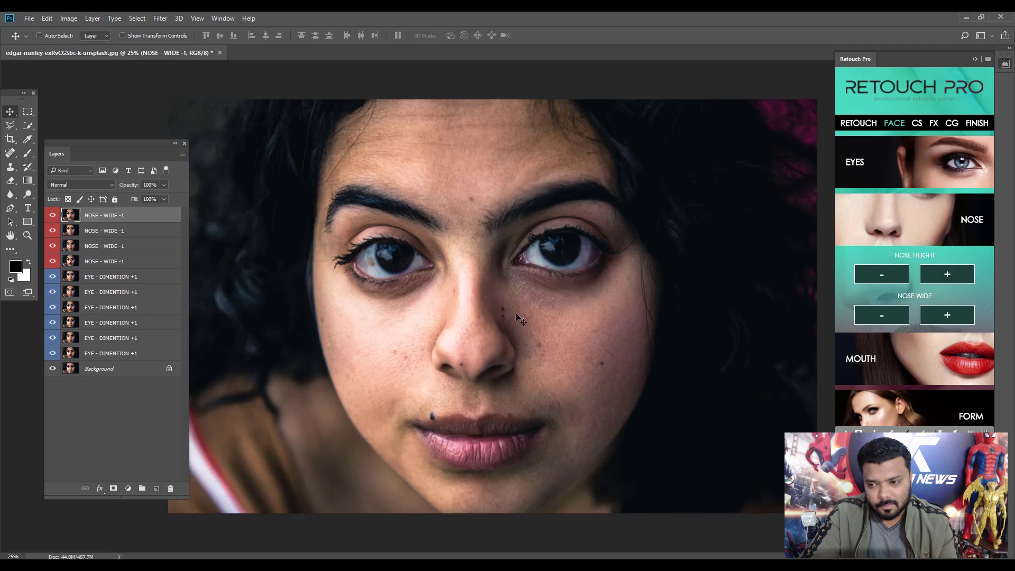
Step: Curve the mouth into a smile with MOUTH > SMILE +, toggling the top SMILE layer to compare
click(905, 217)
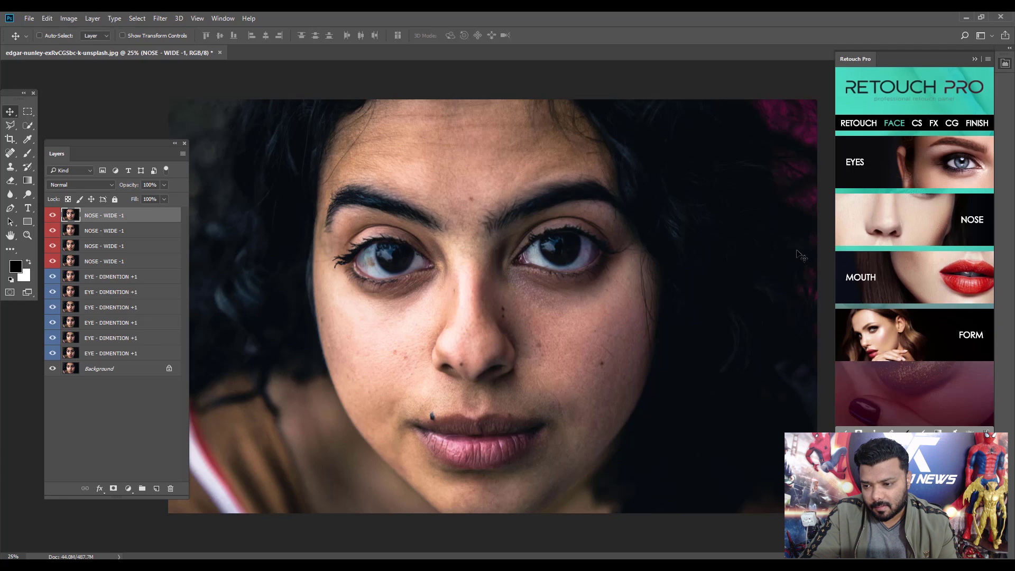
click(903, 283)
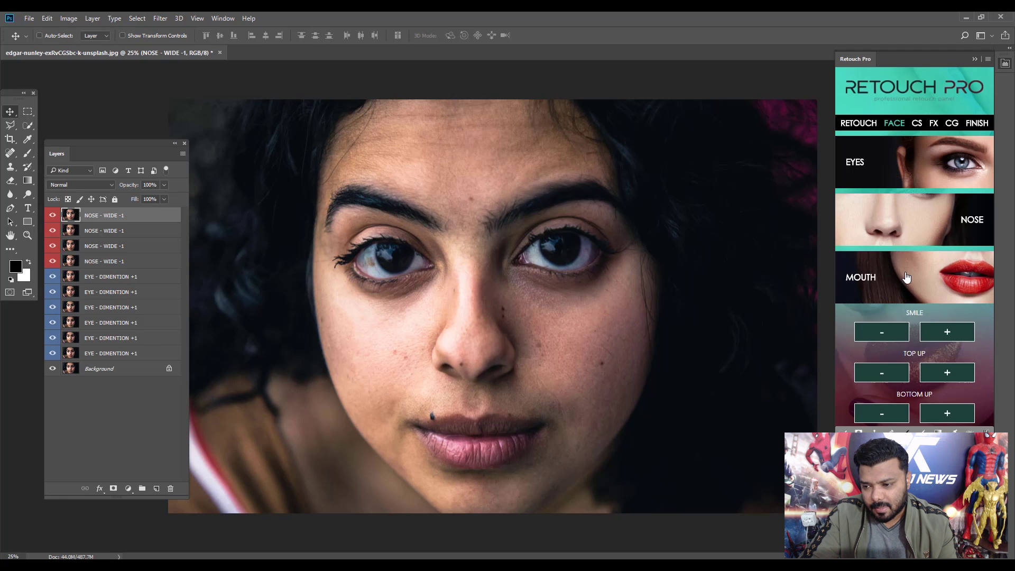
scroll(976, 279, down, 1)
scroll(959, 284, down, 1)
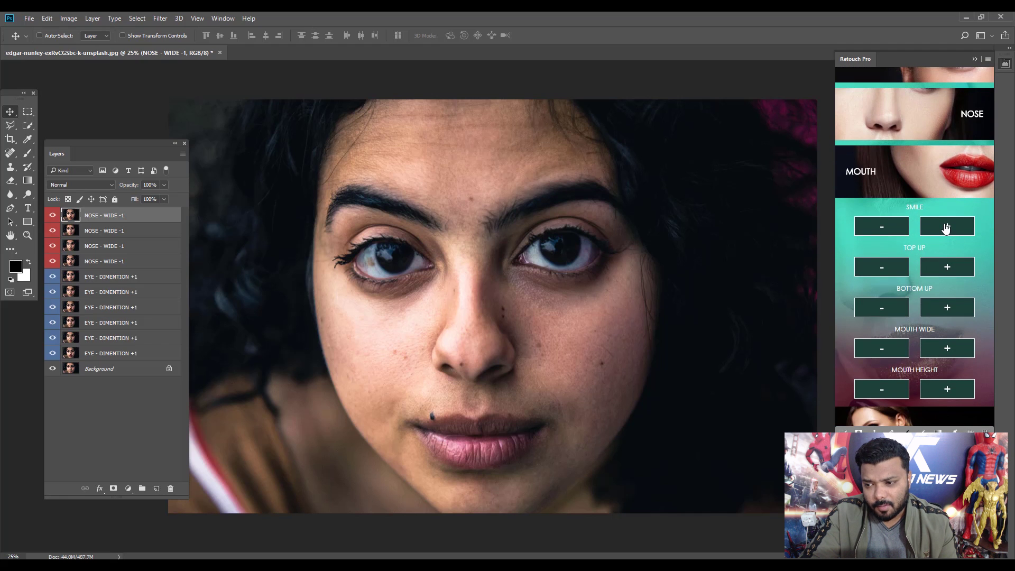
click(947, 227)
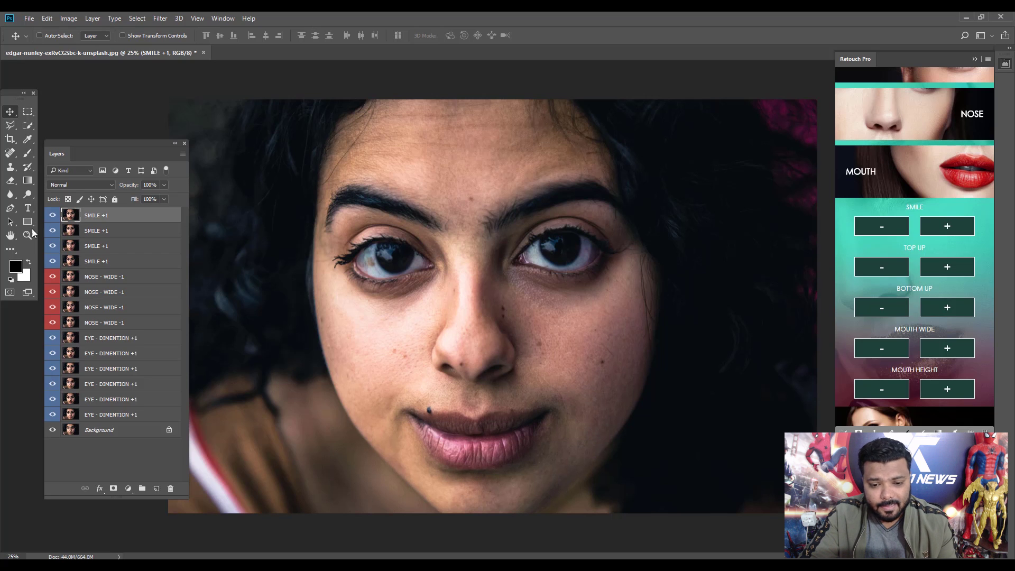
click(52, 215)
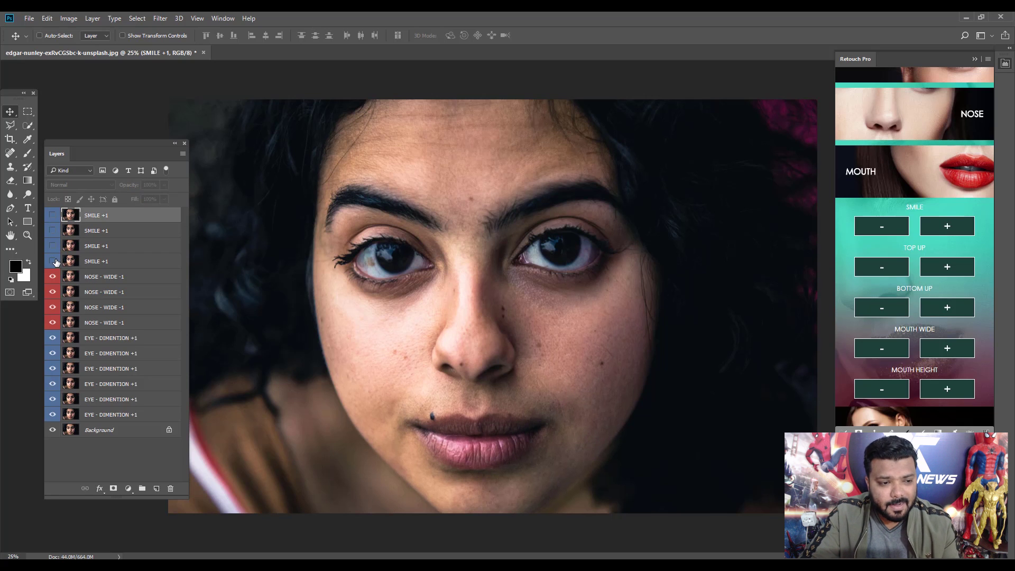
click(51, 221)
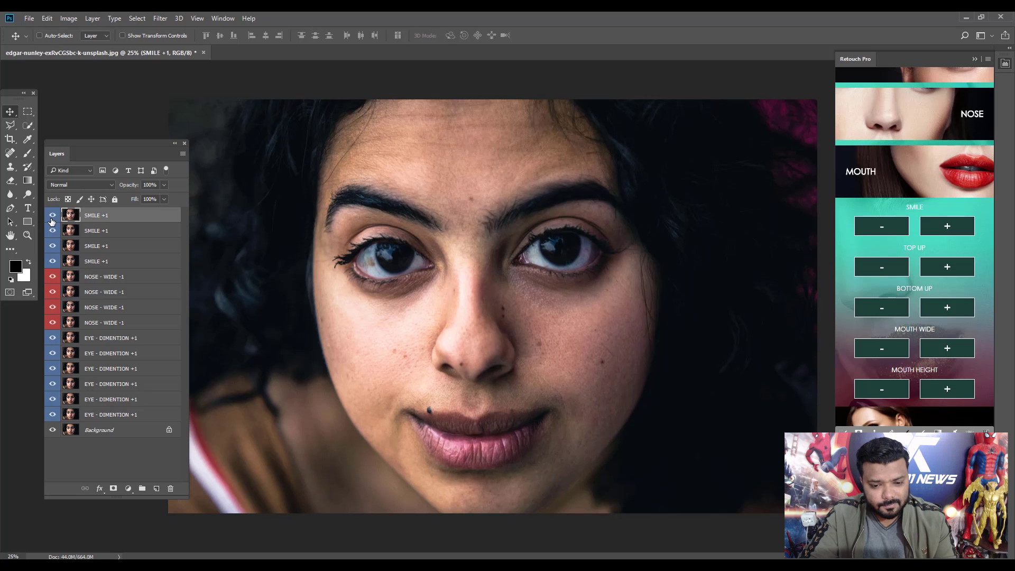
Step: Delete all earlier retouch layers and narrow the face with FORM > FACE WIDE −
shift+click(153, 414)
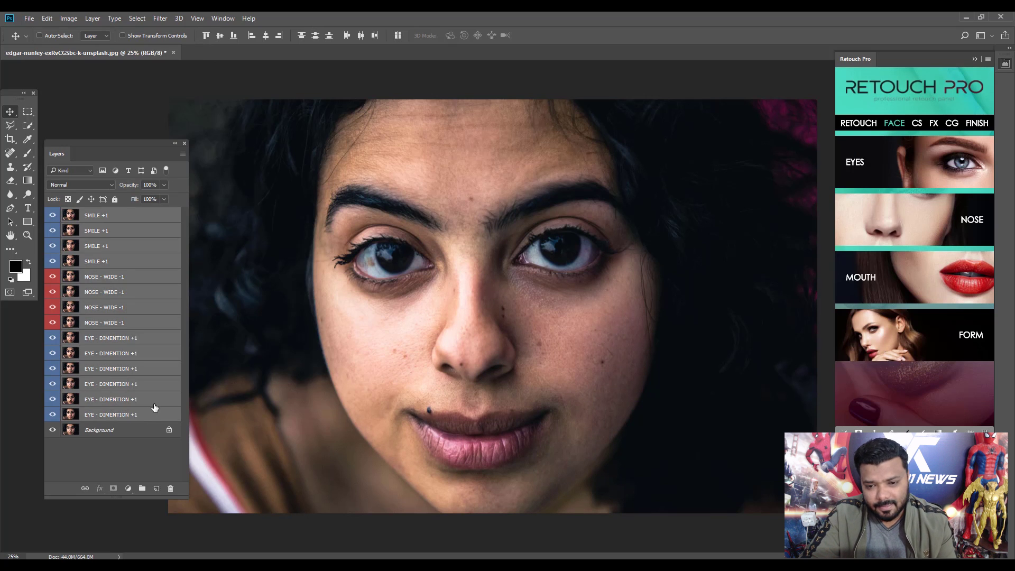
key(Delete)
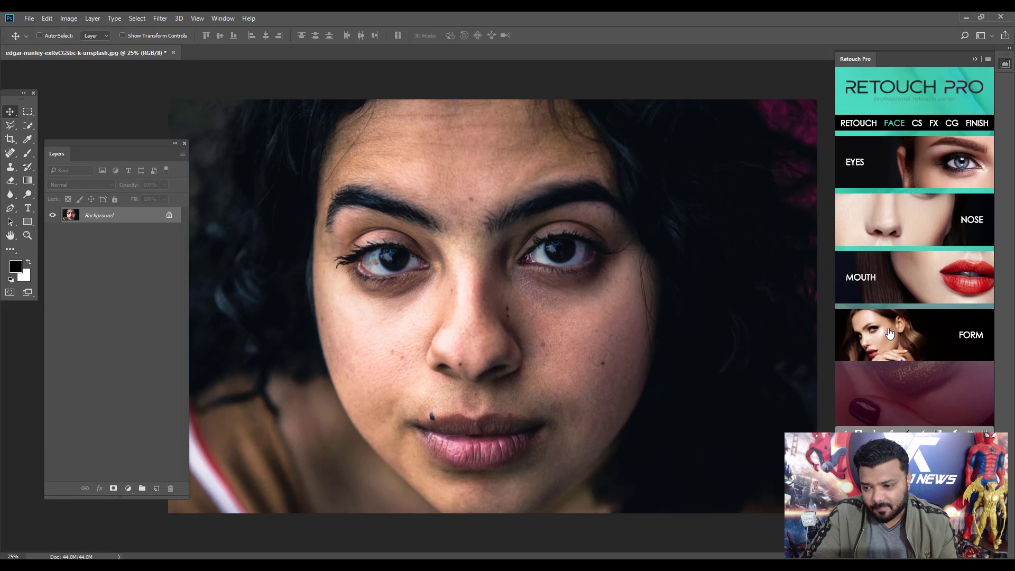
click(889, 329)
scroll(926, 319, down, 2)
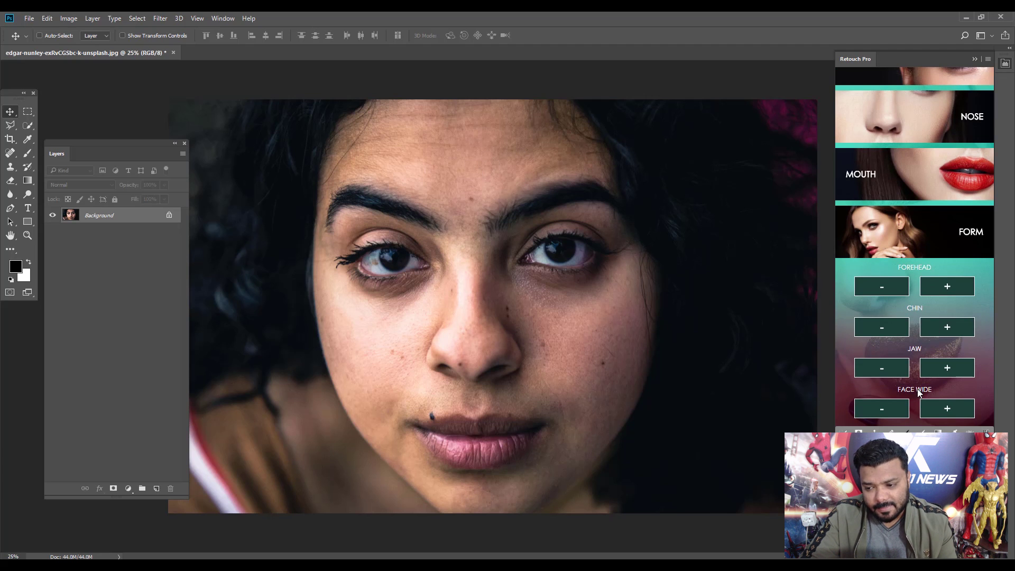
click(882, 410)
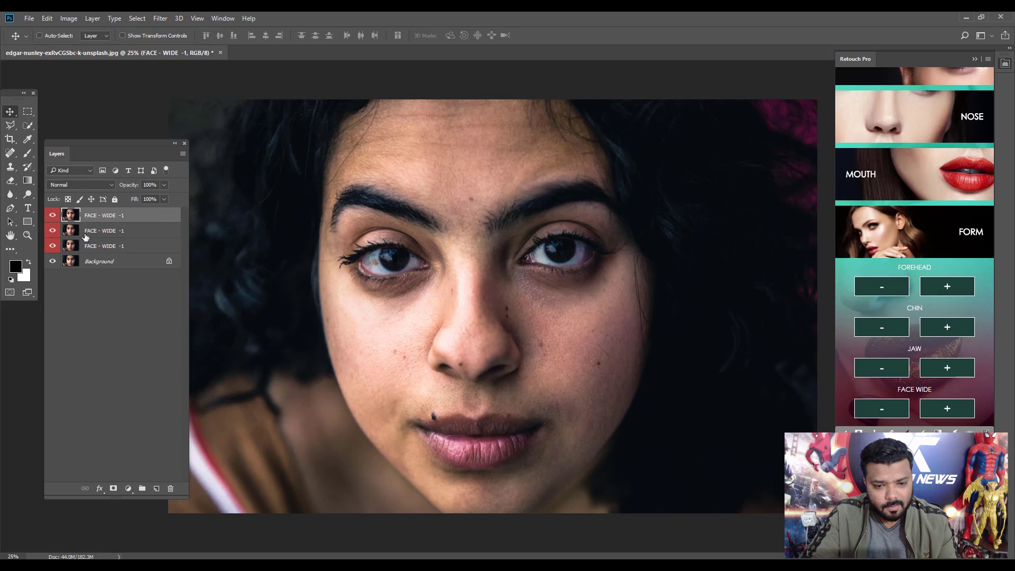
Step: Hide the FACE - WIDE -1 layers to compare against the original face shape
click(52, 216)
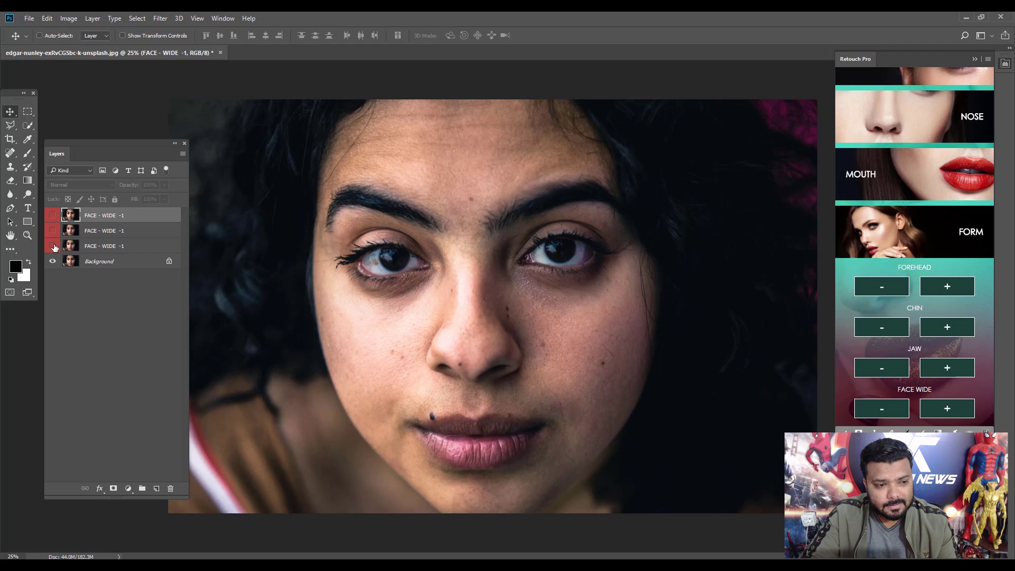
drag(52, 216, 55, 247)
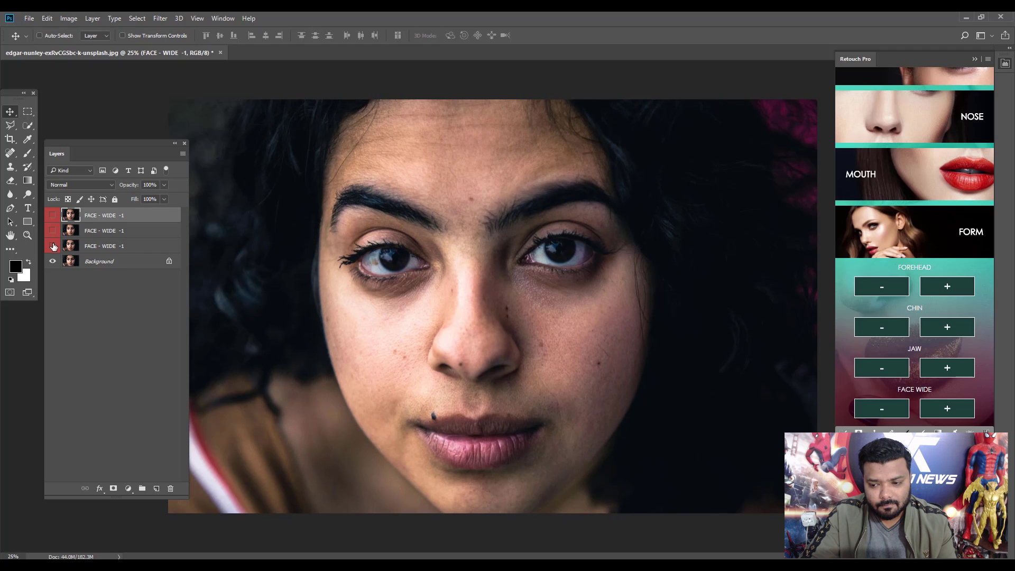
click(882, 247)
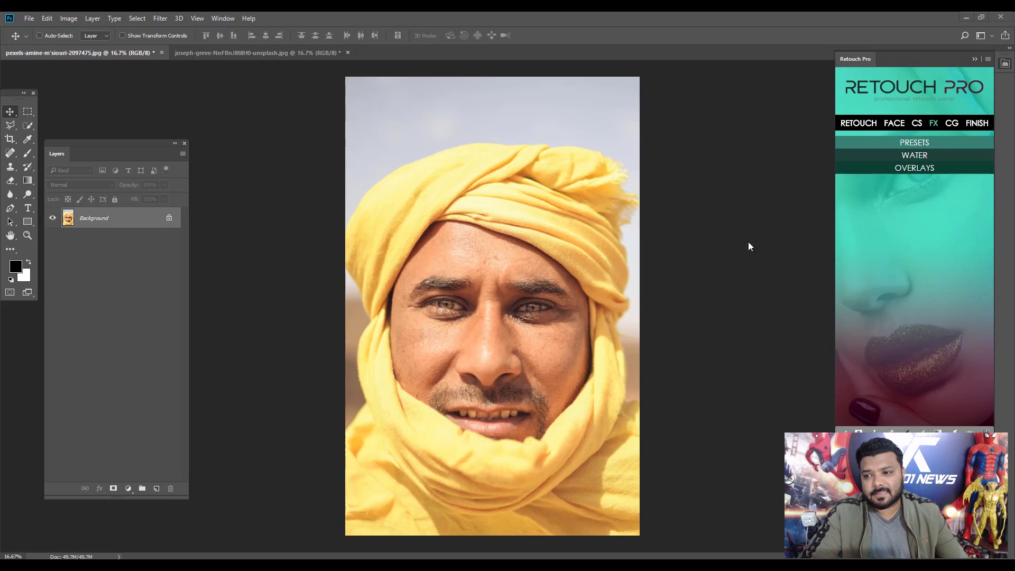
Step: Apply the CAPPUCCINO preset from PRESETS after trying SPRING and undoing it
click(921, 143)
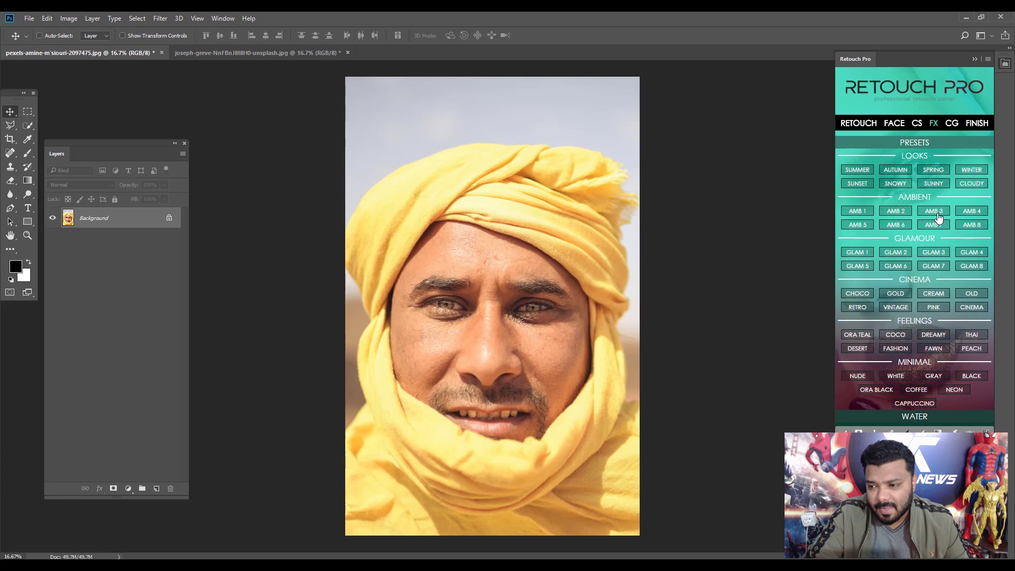
click(936, 170)
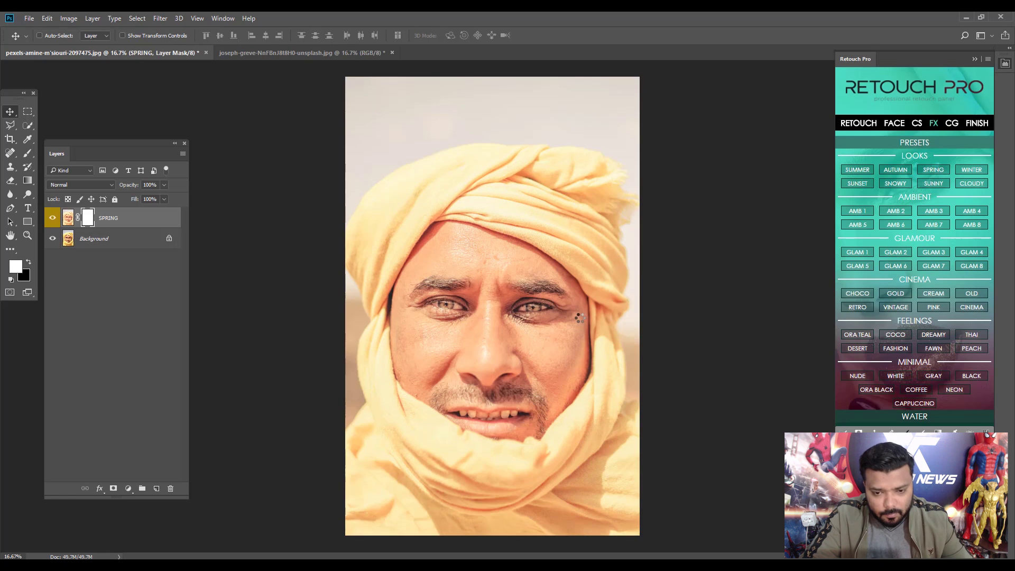
key(ctrl+z)
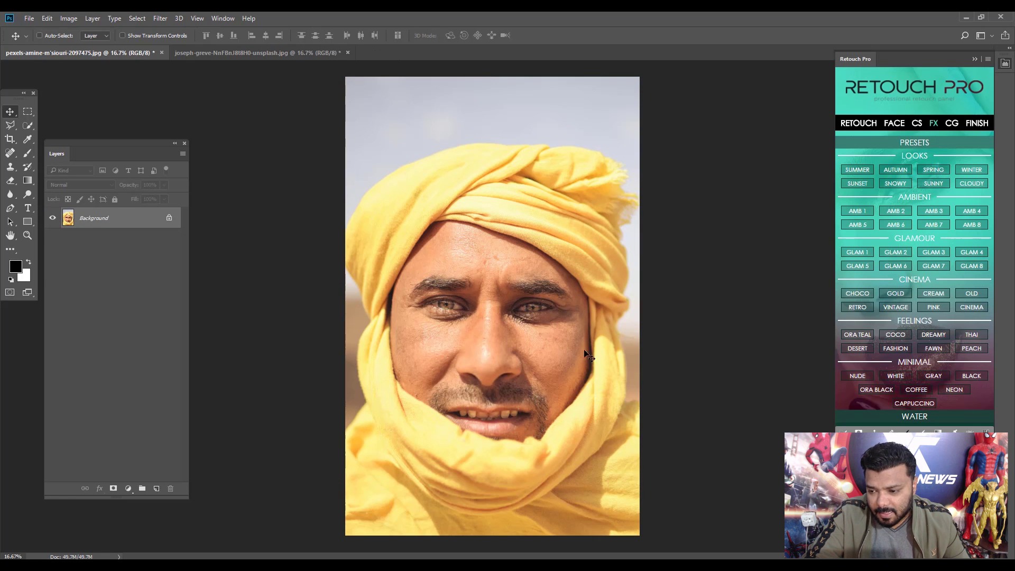
click(914, 406)
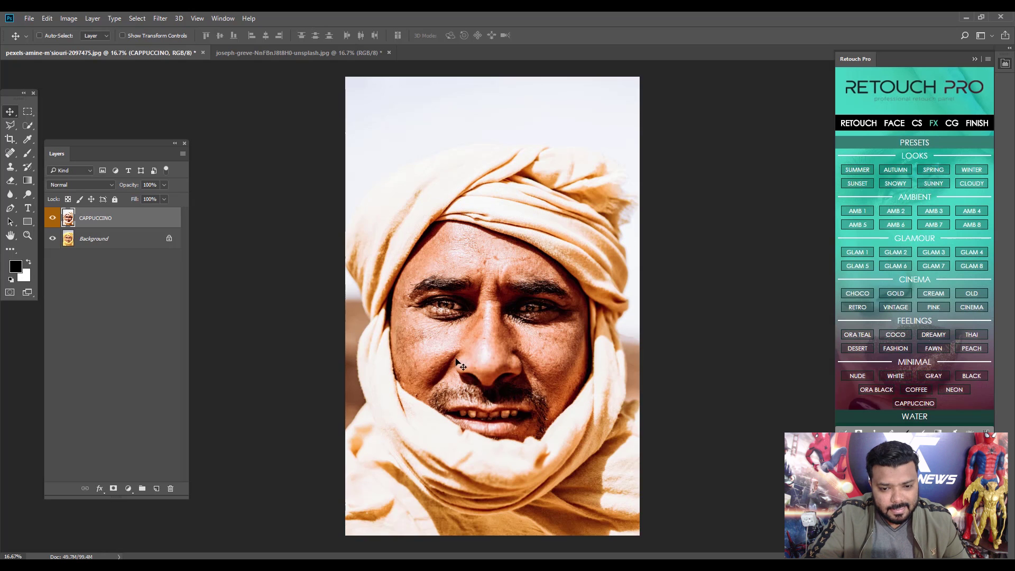
Step: Erase the cappuccino grade over the turban top, compare with the original, then open the joseph-greve portrait
click(12, 182)
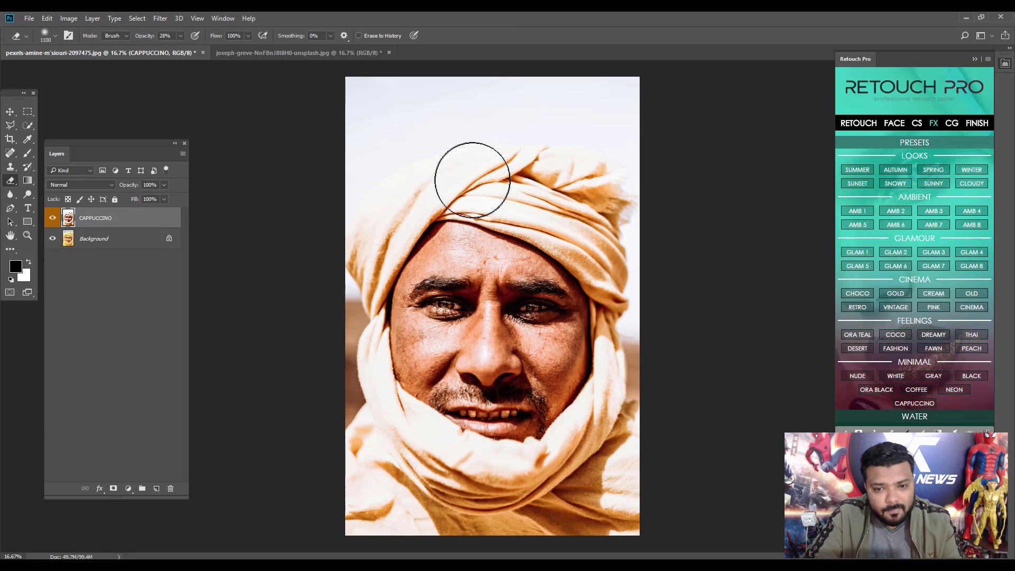
mouse_move(471, 176)
mouse_down()
mouse_move(521, 182)
mouse_move(600, 226)
mouse_move(566, 180)
mouse_move(618, 265)
mouse_move(532, 187)
mouse_move(460, 192)
mouse_move(399, 213)
mouse_move(363, 258)
mouse_move(384, 236)
mouse_move(365, 378)
mouse_move(387, 442)
mouse_move(376, 415)
mouse_move(481, 481)
mouse_move(409, 444)
mouse_move(582, 466)
mouse_move(628, 394)
mouse_move(618, 364)
mouse_move(567, 522)
mouse_move(607, 495)
mouse_move(584, 519)
mouse_move(612, 370)
mouse_move(512, 488)
mouse_move(394, 452)
mouse_move(457, 474)
mouse_move(372, 385)
mouse_move(364, 359)
mouse_move(380, 535)
mouse_move(346, 343)
mouse_move(385, 192)
mouse_move(373, 217)
mouse_move(420, 183)
mouse_move(526, 177)
mouse_move(580, 191)
mouse_move(598, 218)
mouse_move(516, 190)
mouse_move(603, 245)
mouse_up()
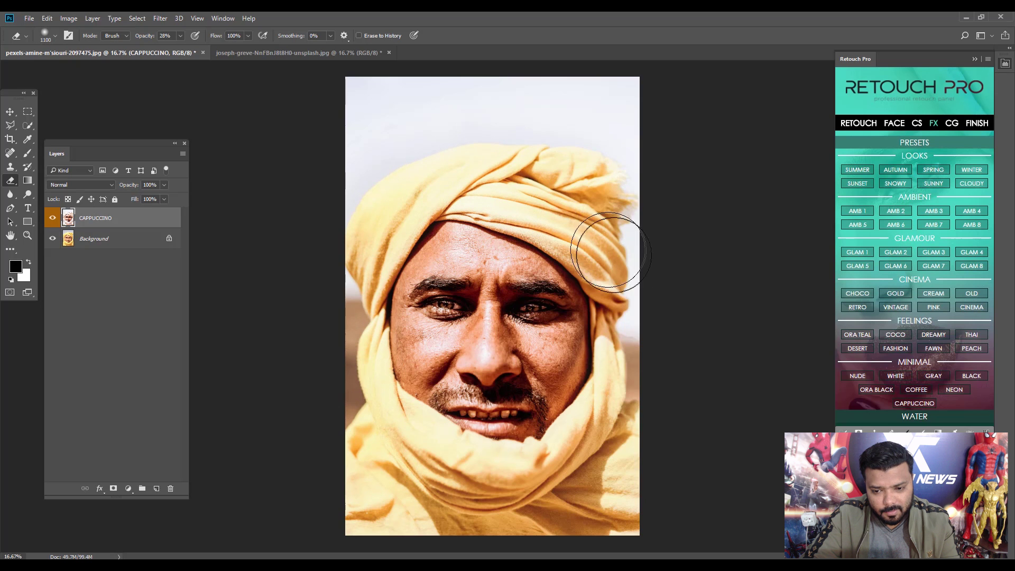
click(52, 218)
click(53, 219)
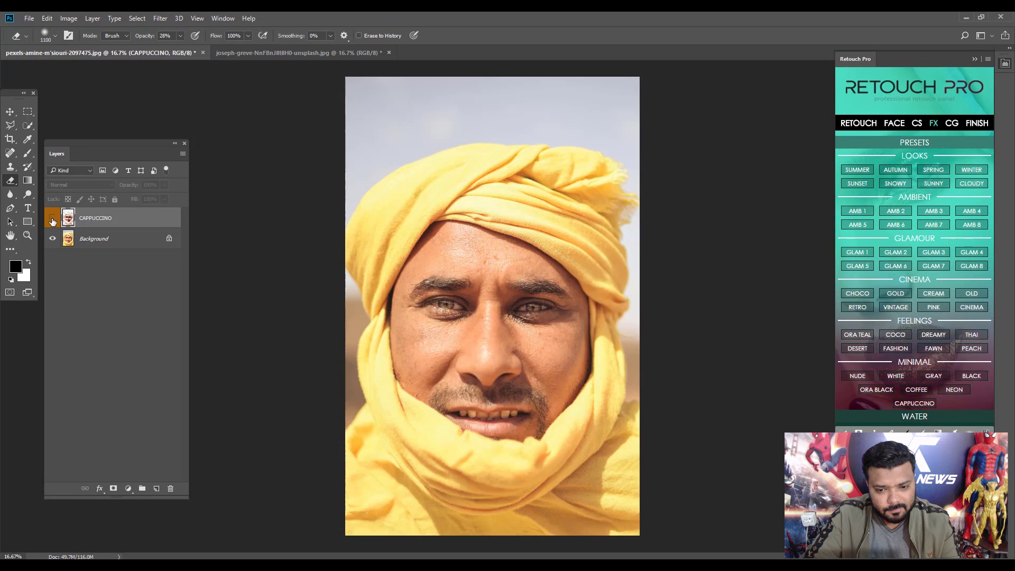
click(52, 219)
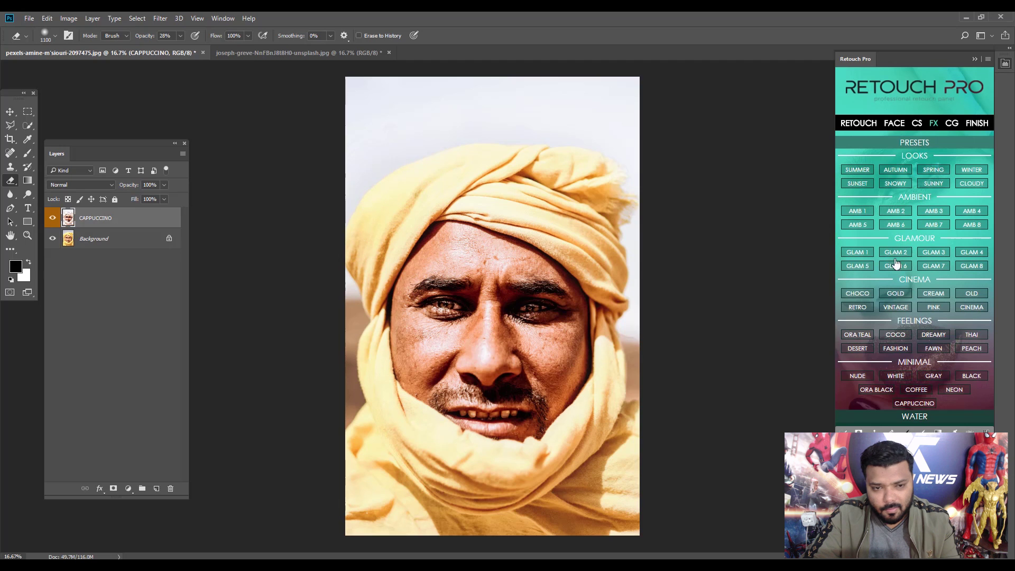
click(9, 111)
click(299, 53)
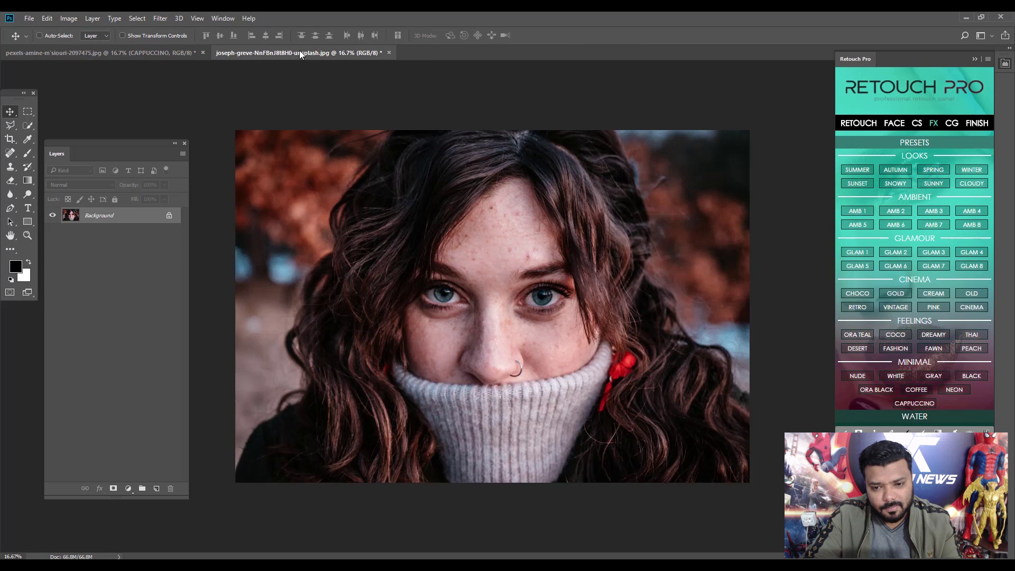
Step: Apply the WATER COLOR 2 tint and paint its mask over the left and upper-right background
click(912, 143)
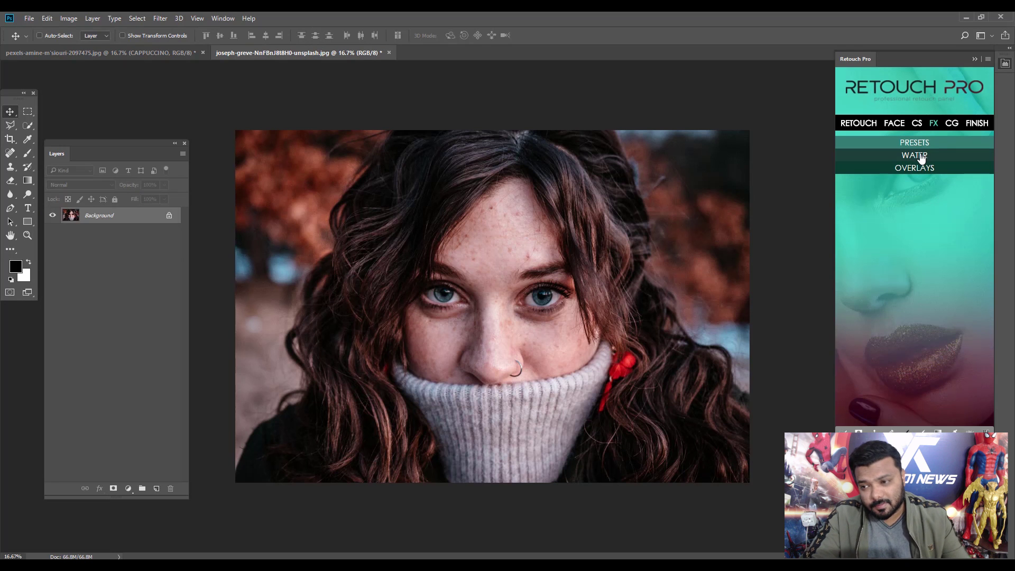
click(921, 157)
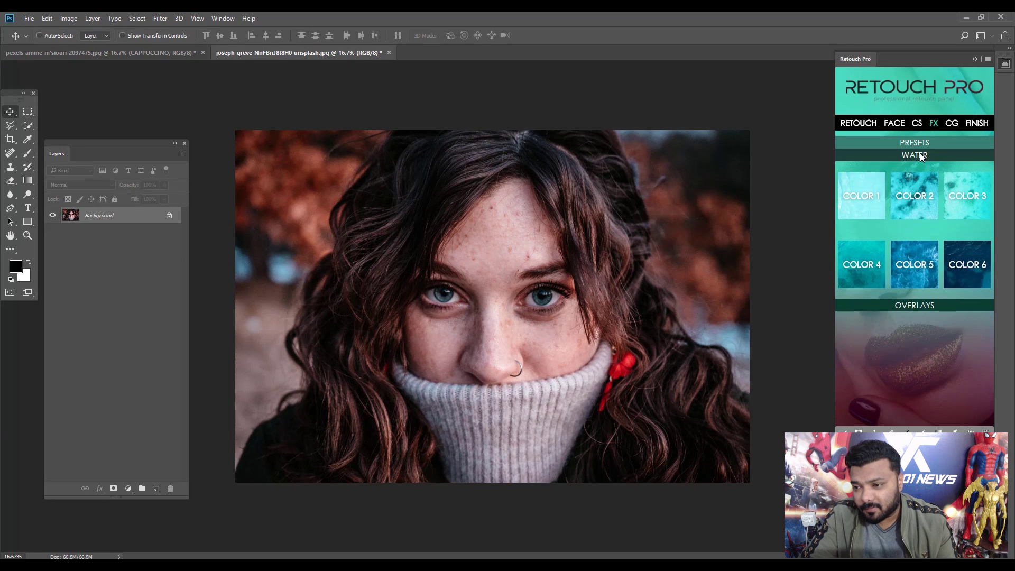
click(925, 205)
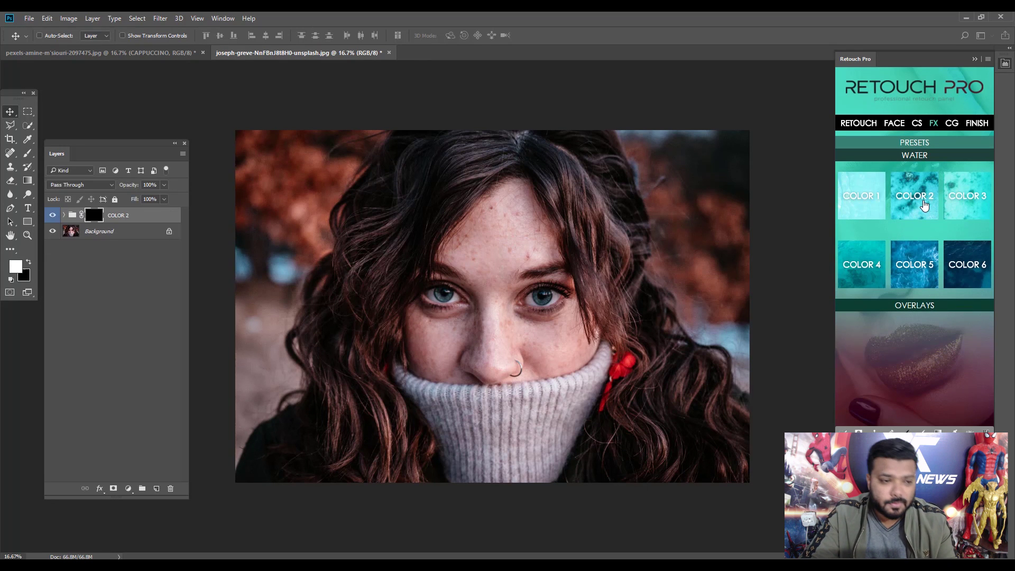
click(28, 153)
mouse_move(261, 181)
mouse_down()
mouse_move(262, 231)
mouse_move(289, 160)
mouse_move(350, 137)
mouse_move(296, 182)
mouse_move(253, 287)
mouse_move(248, 379)
mouse_move(226, 419)
mouse_up()
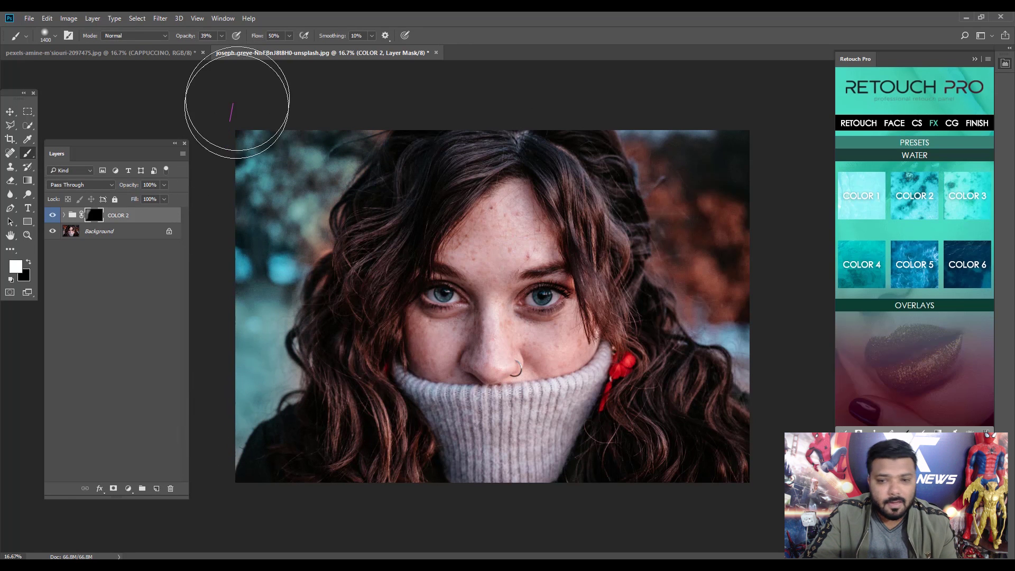
mouse_move(319, 137)
mouse_down()
mouse_move(262, 255)
mouse_move(270, 338)
mouse_move(228, 395)
mouse_up()
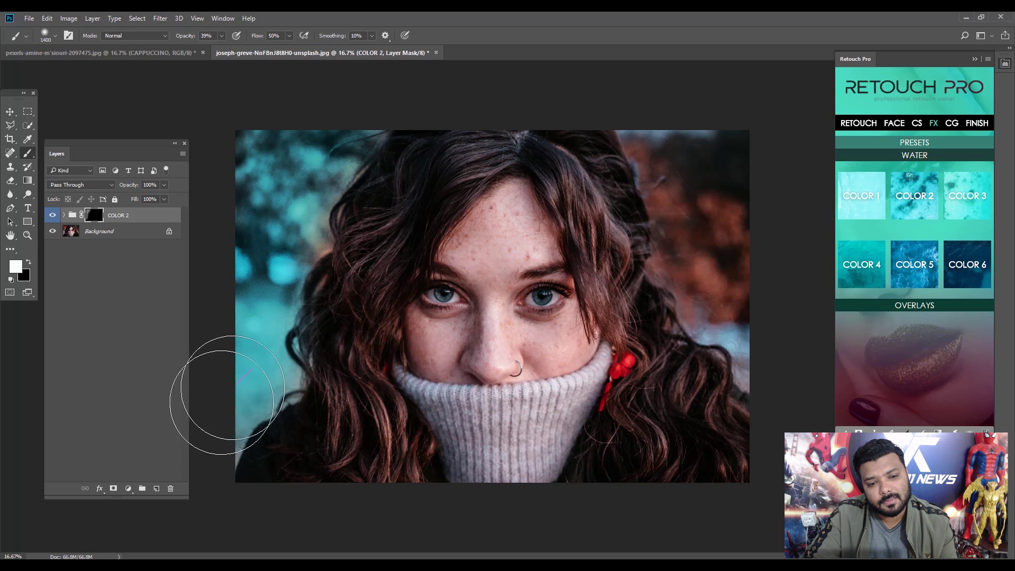
mouse_move(716, 132)
mouse_down()
mouse_move(729, 147)
mouse_move(653, 128)
mouse_move(683, 188)
mouse_move(719, 138)
mouse_move(754, 253)
mouse_move(704, 219)
mouse_move(702, 251)
mouse_move(720, 307)
mouse_move(757, 358)
mouse_move(731, 294)
mouse_move(682, 248)
mouse_move(713, 135)
mouse_move(757, 181)
mouse_up()
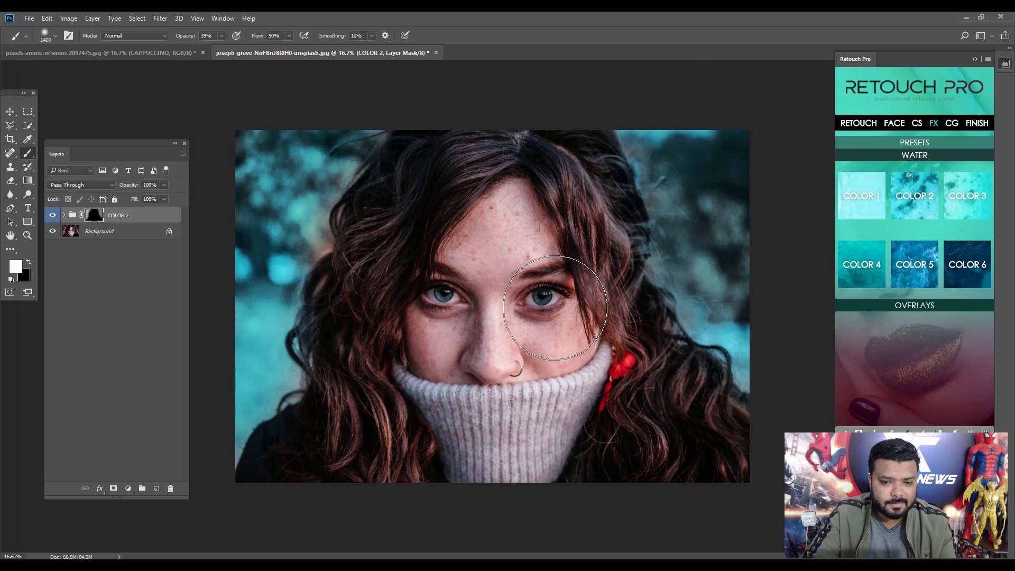
Step: With a smaller brush at 84% opacity, paint the teal tint onto both eyes
key(bracketleft)
key(bracketleft)
key(bracketleft)
key(bracketleft)
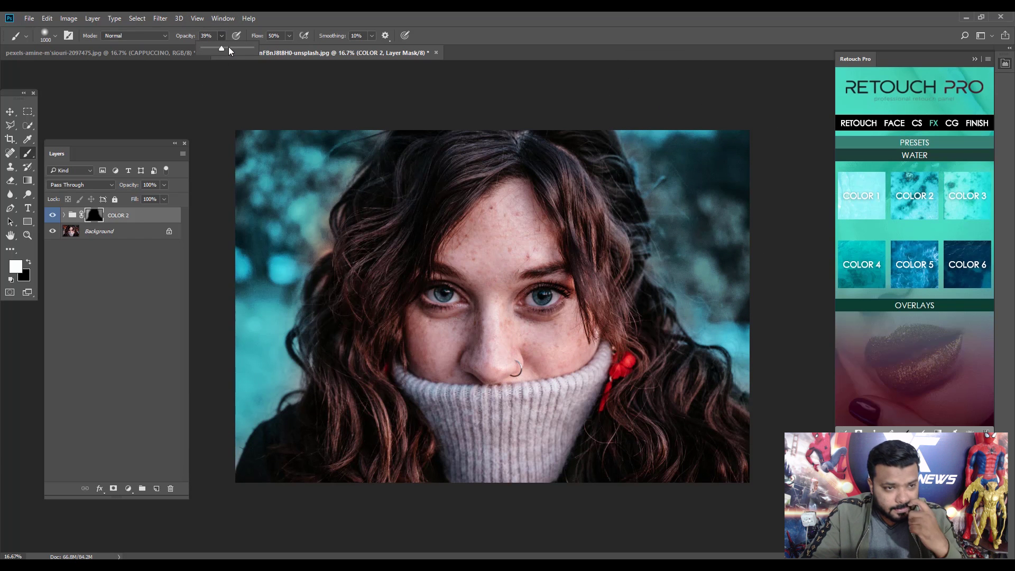
drag(229, 50, 242, 48)
key(bracketleft)
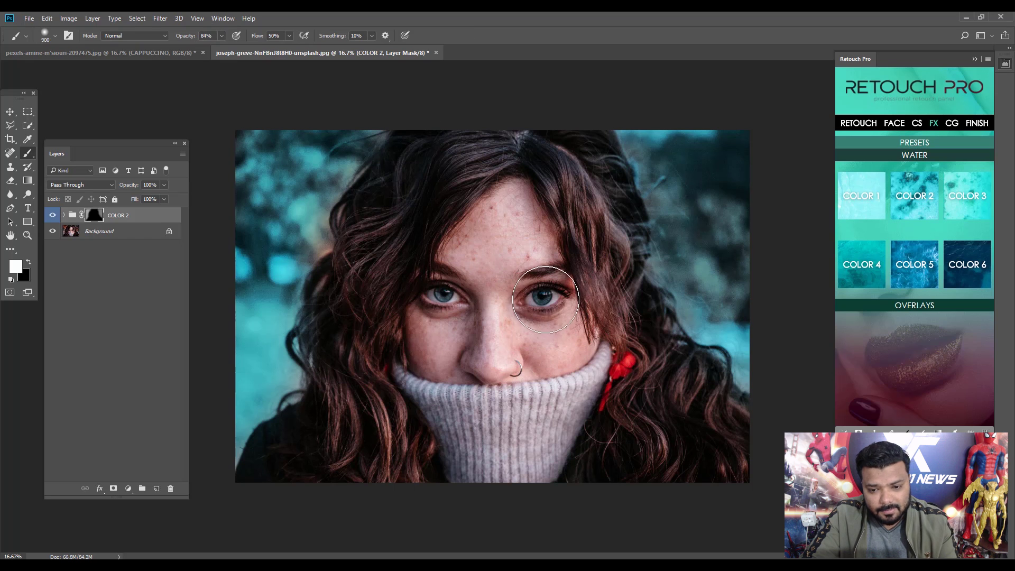
key(bracketleft)
key(bracketleft)
key(bracketleft)
key(bracketleft)
key(bracketleft)
key(bracketleft)
key(bracketleft)
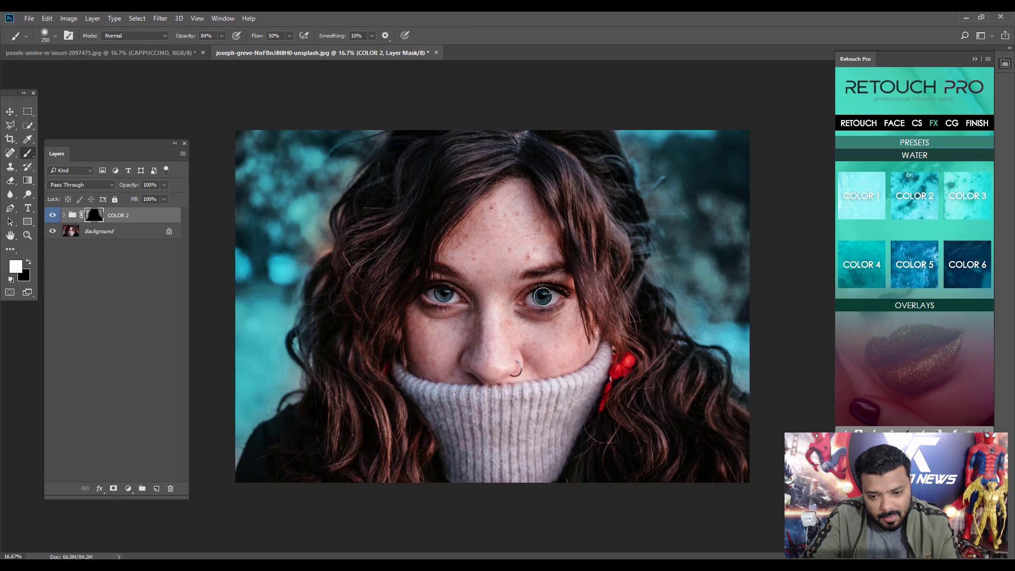
click(452, 293)
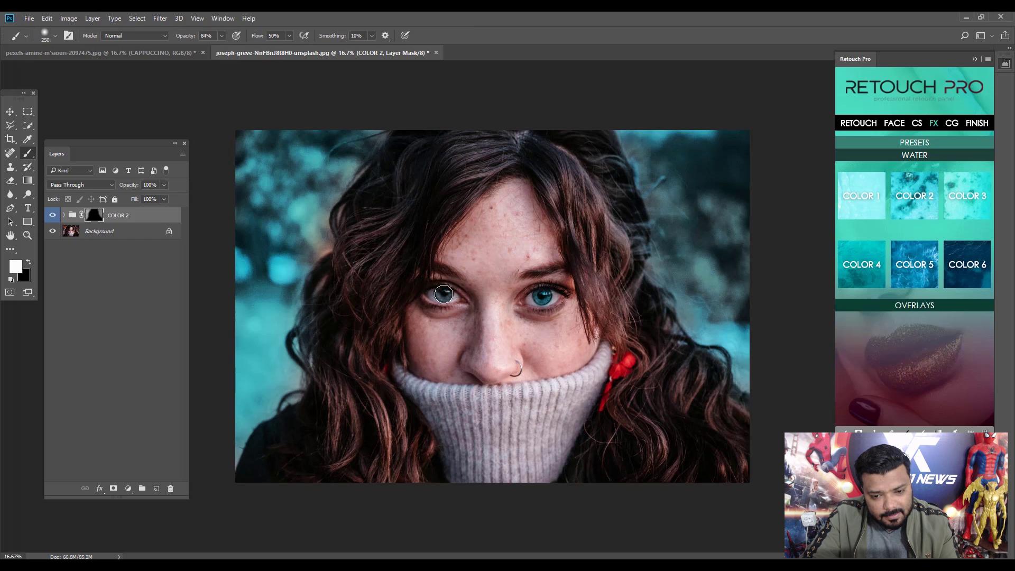
click(444, 294)
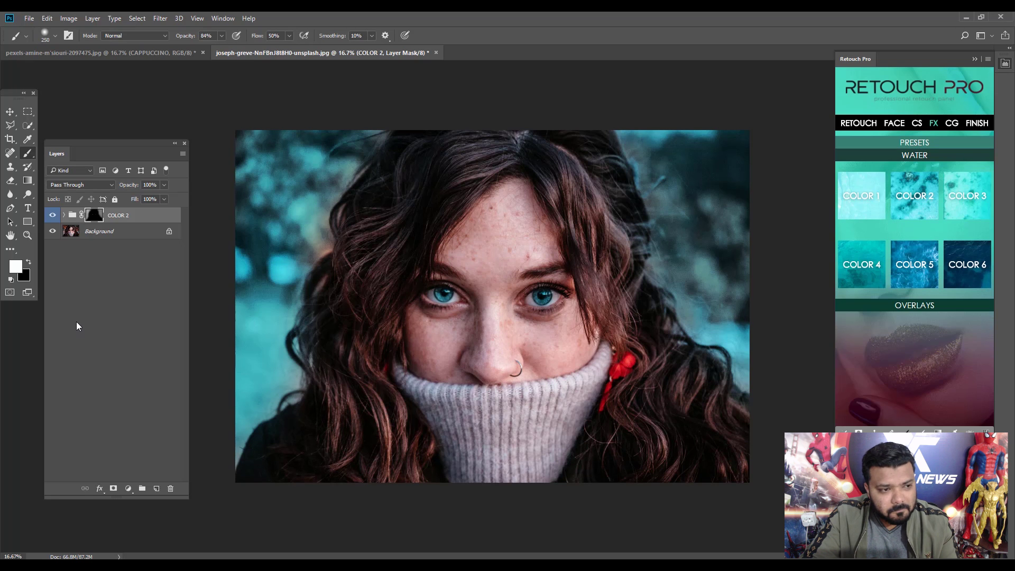
Step: Add the Rain 4 and Dust 2 overlays, deleting the Snow 2 overlay tried first
click(9, 112)
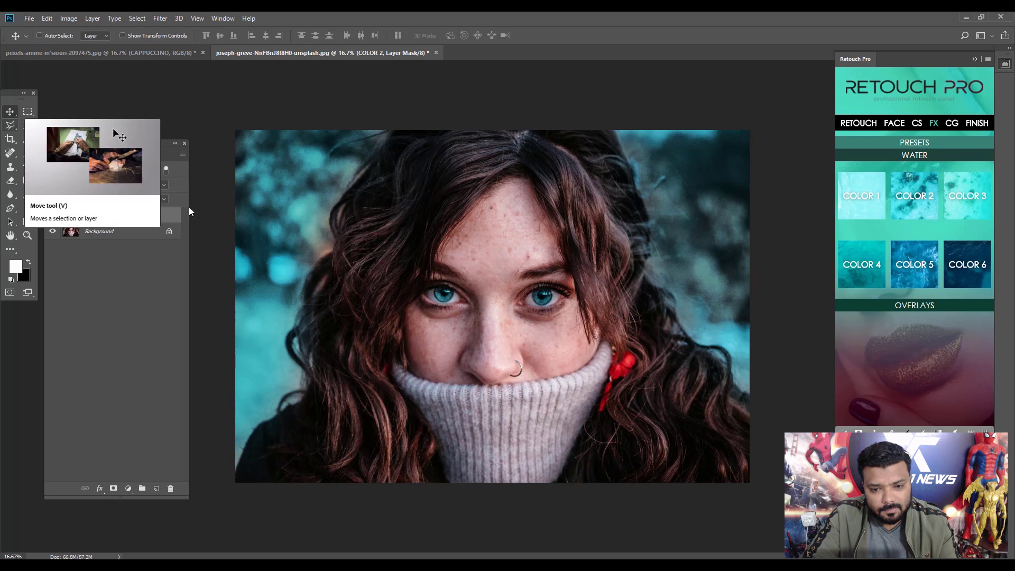
click(915, 158)
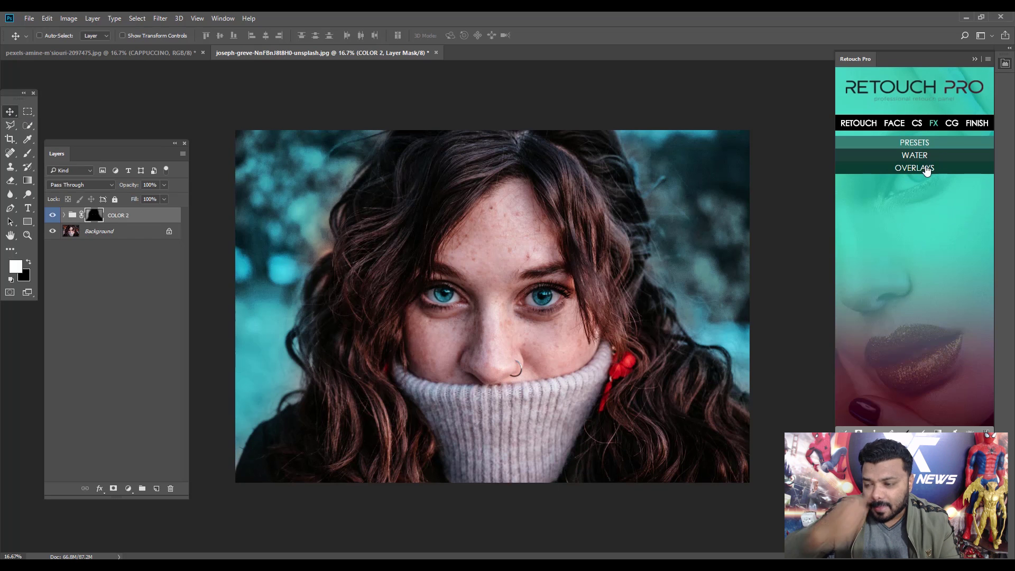
click(916, 169)
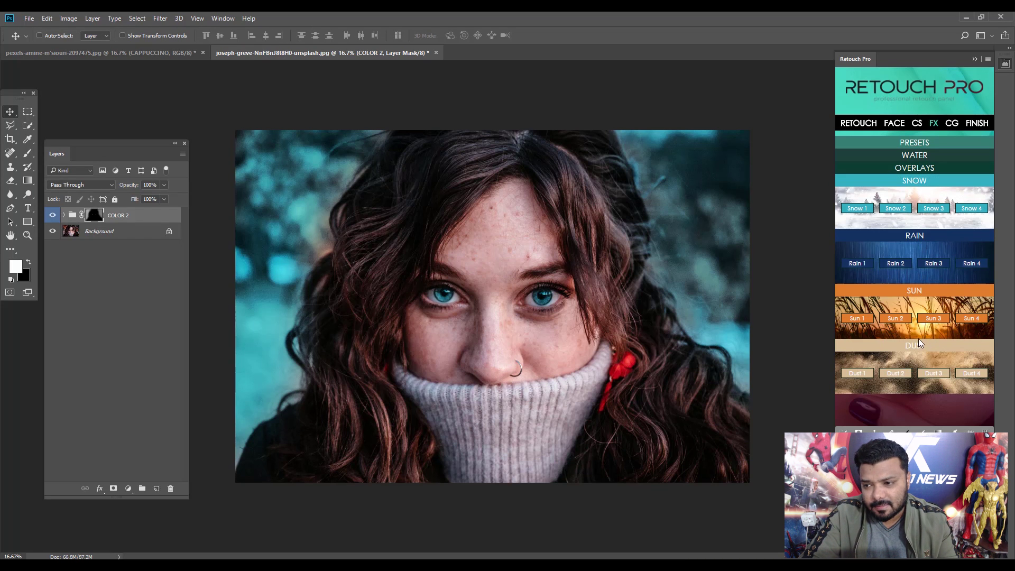
click(900, 211)
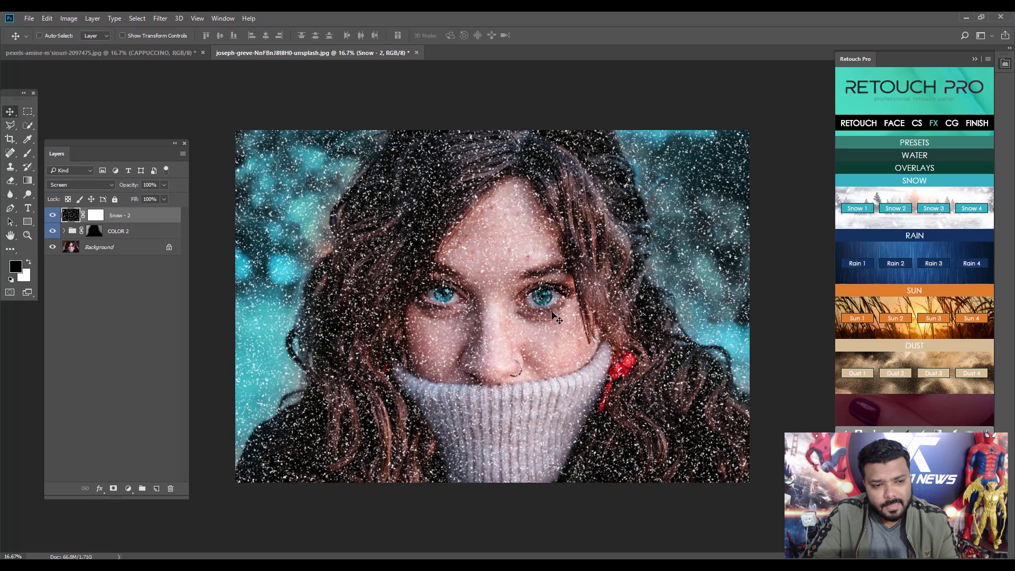
key(Delete)
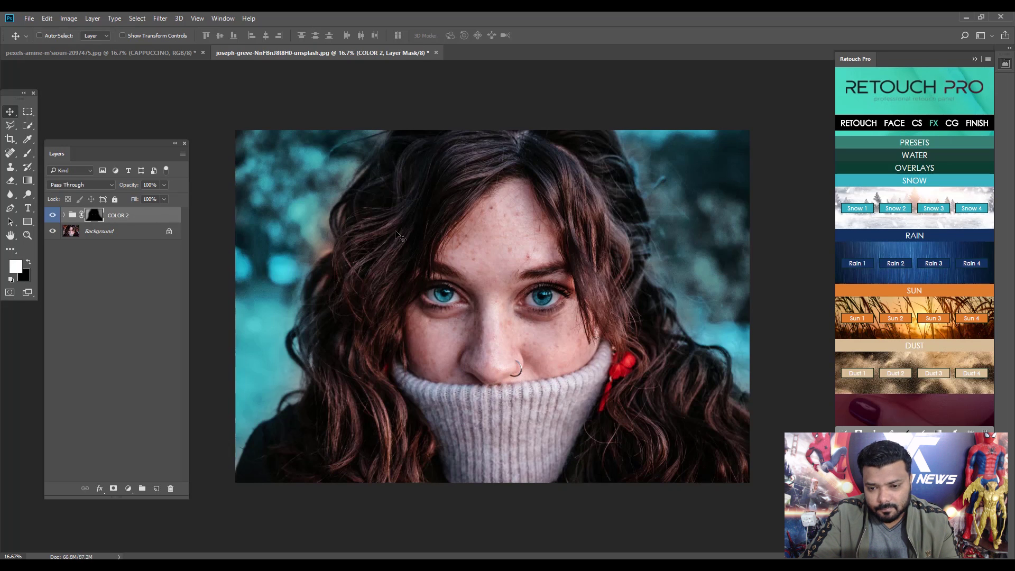
click(971, 264)
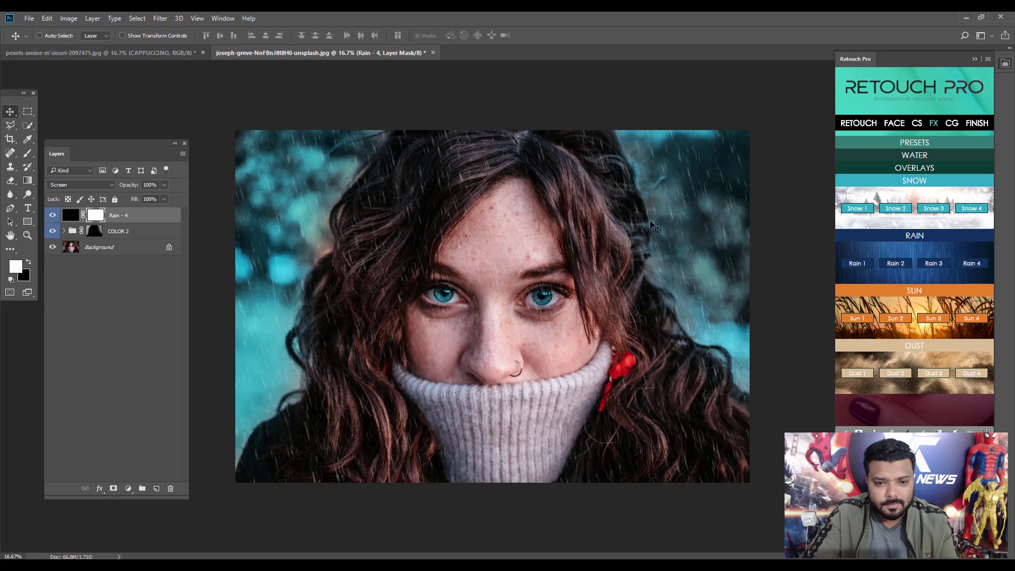
click(915, 142)
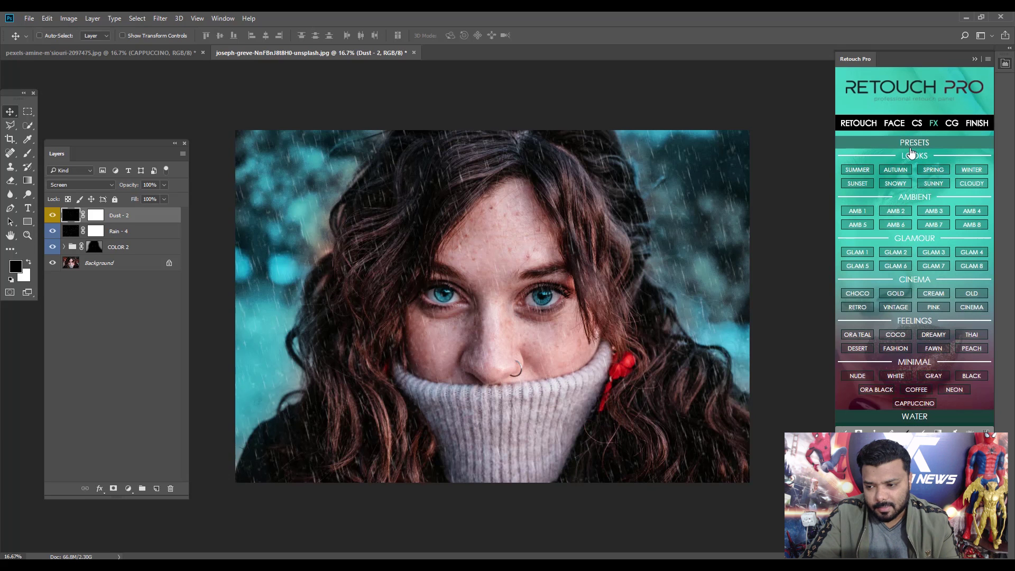
Step: Apply the VINTAGE preset, compare it, then merge VINTAGE through COLOR 2 into one layer
click(900, 306)
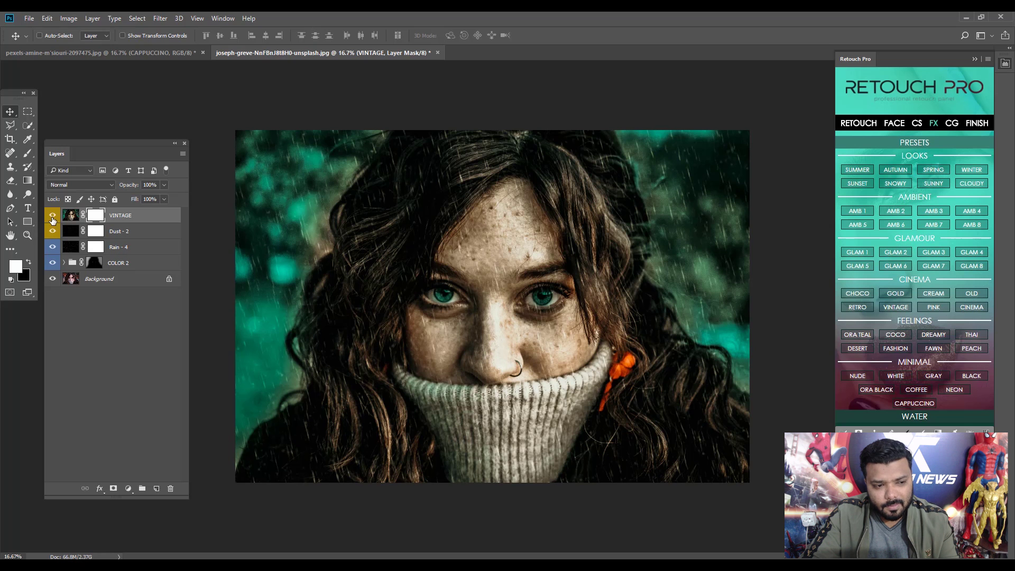
mouse_move(53, 218)
mouse_down()
mouse_move(55, 263)
mouse_move(51, 221)
mouse_up()
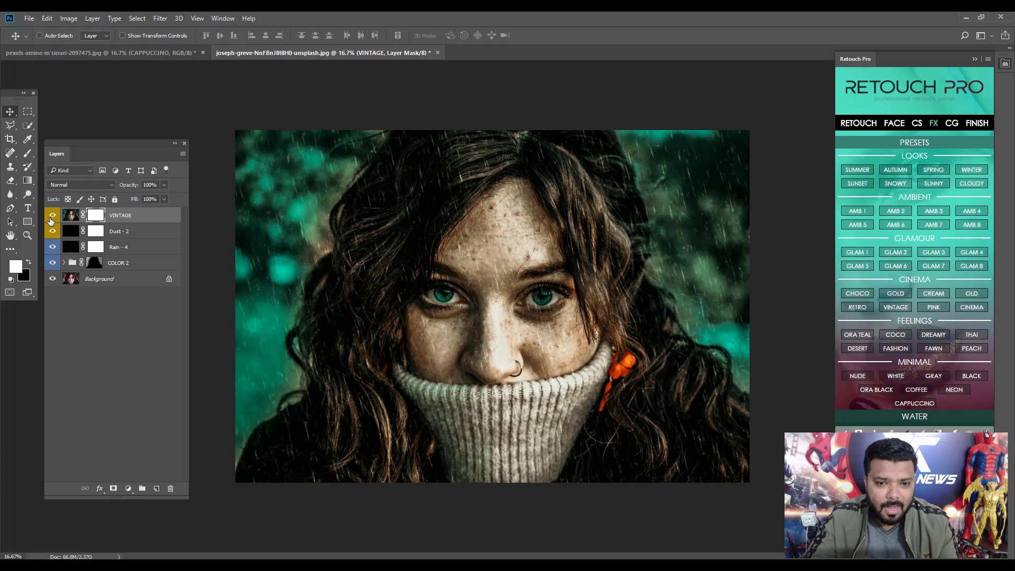
click(141, 264)
shift+click(129, 216)
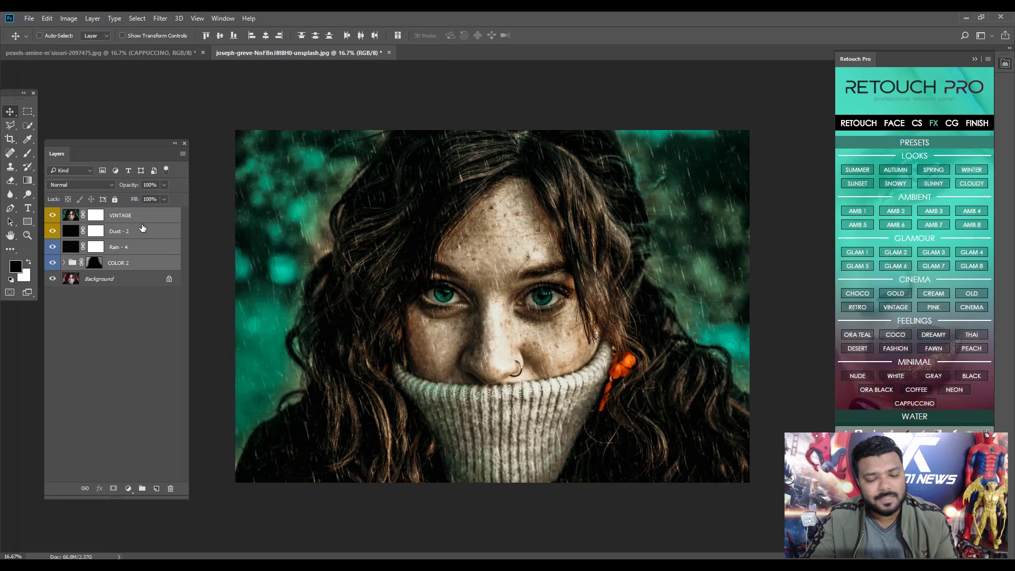
key(ctrl+e)
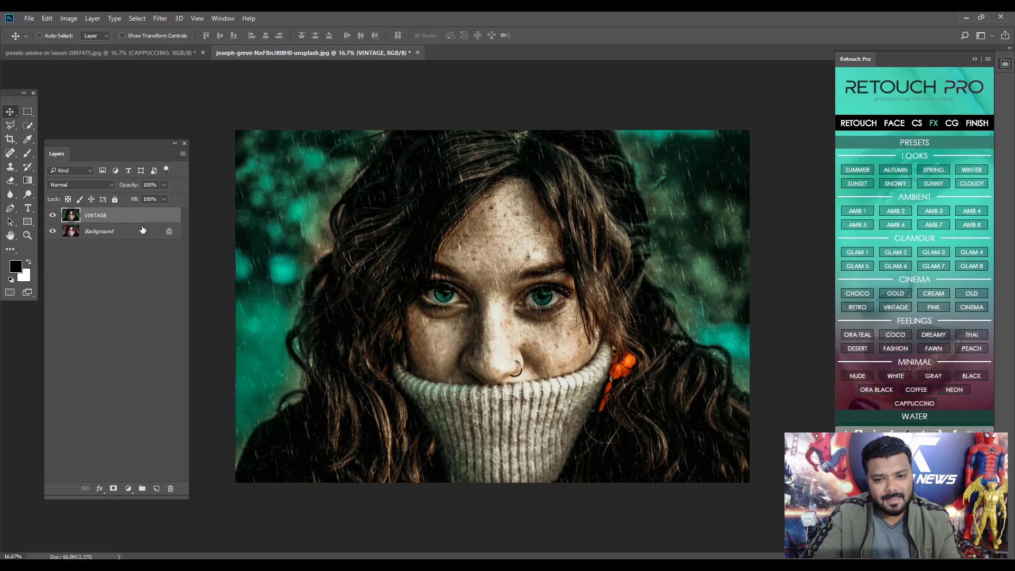
click(27, 111)
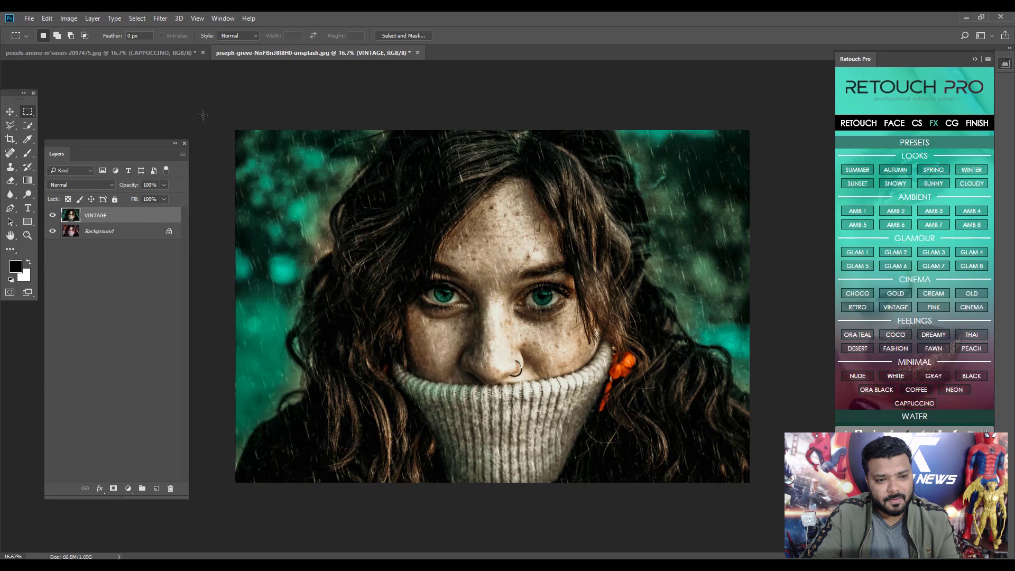